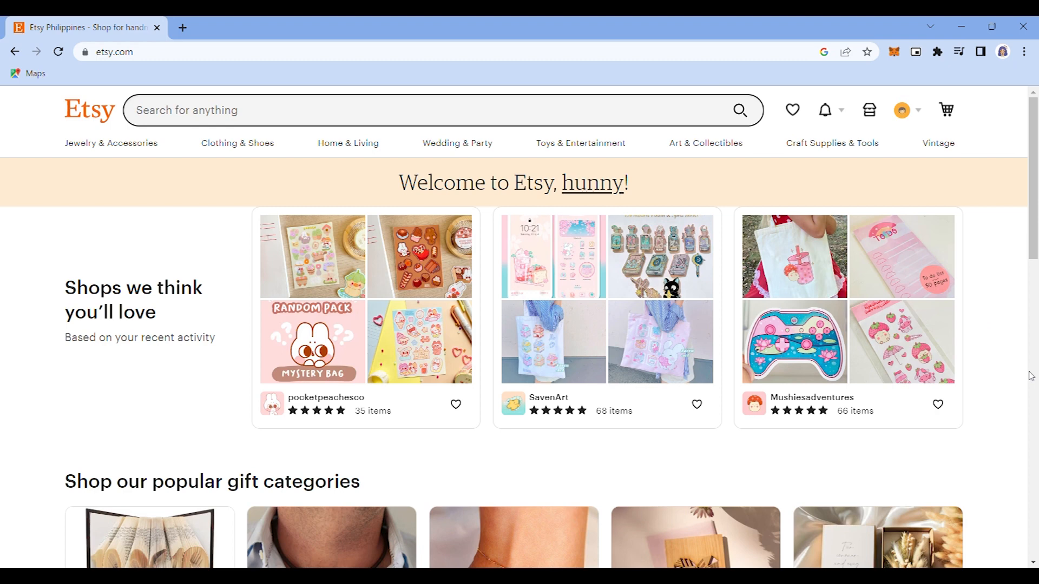
# Step: Look over the Etsy home page, including the suggested shops, popular gift categories and the "What is Etsy?" section
pyautogui.scroll(-10, 1031, 376)
pyautogui.scroll(-1, 1031, 376)
pyautogui.scroll(15, 1031, 377)
pyautogui.scroll(-10, 652, 325)
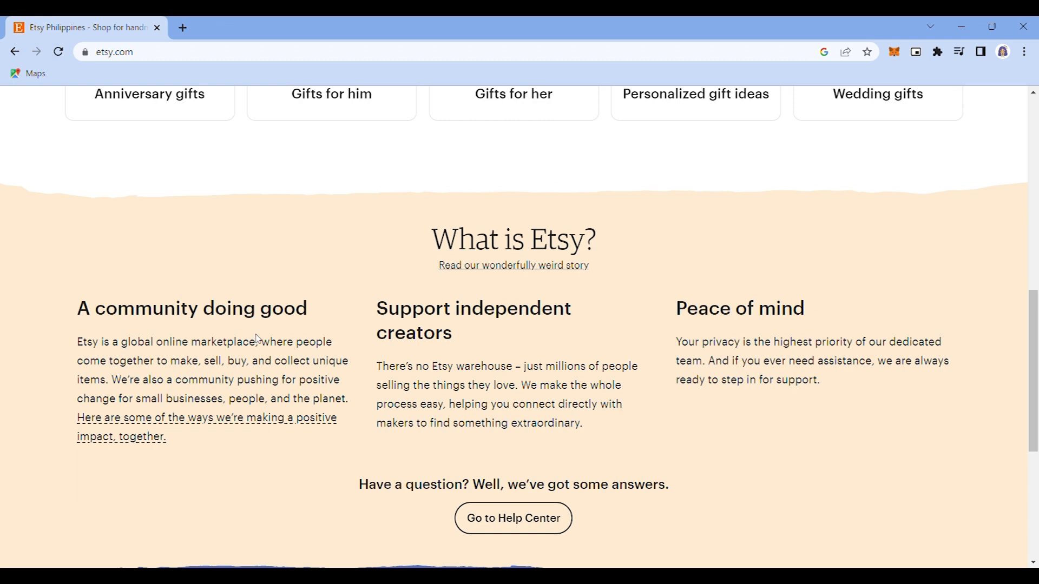
pyautogui.scroll(-1, 864, 439)
pyautogui.scroll(1, 864, 440)
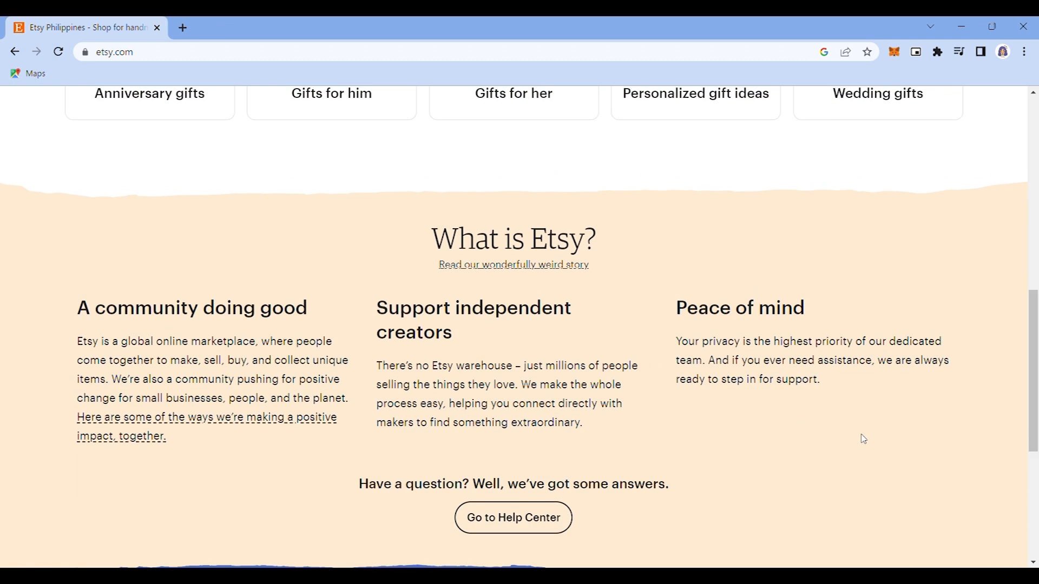
pyautogui.scroll(8, 864, 439)
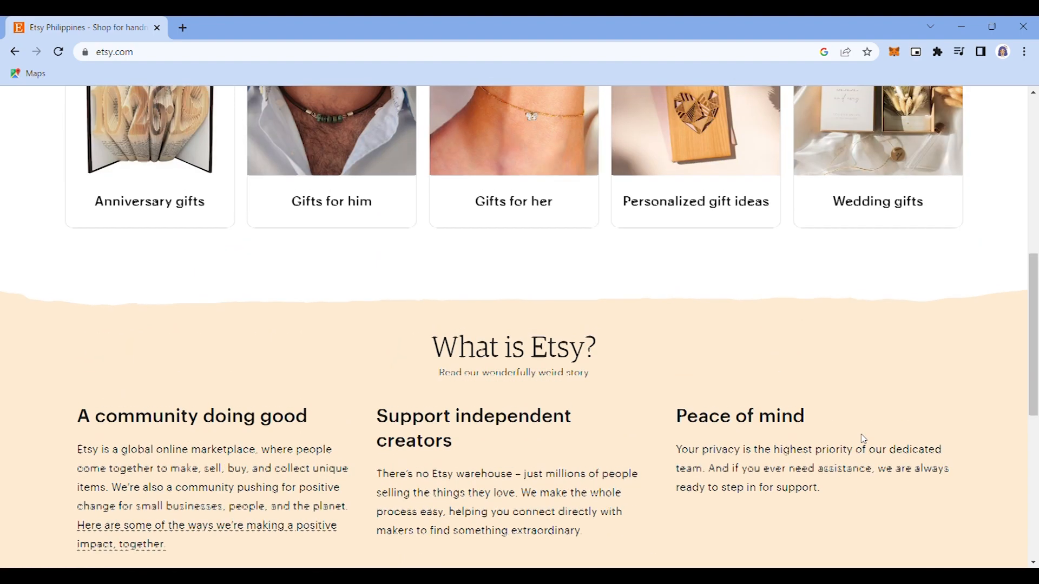
pyautogui.scroll(2, 866, 439)
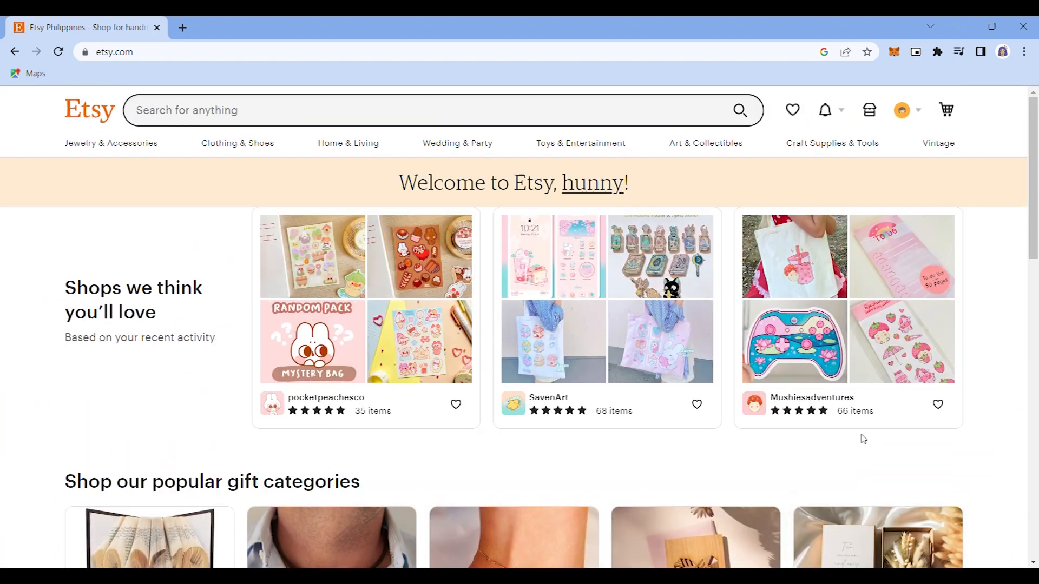
pyautogui.scroll(-3, 861, 436)
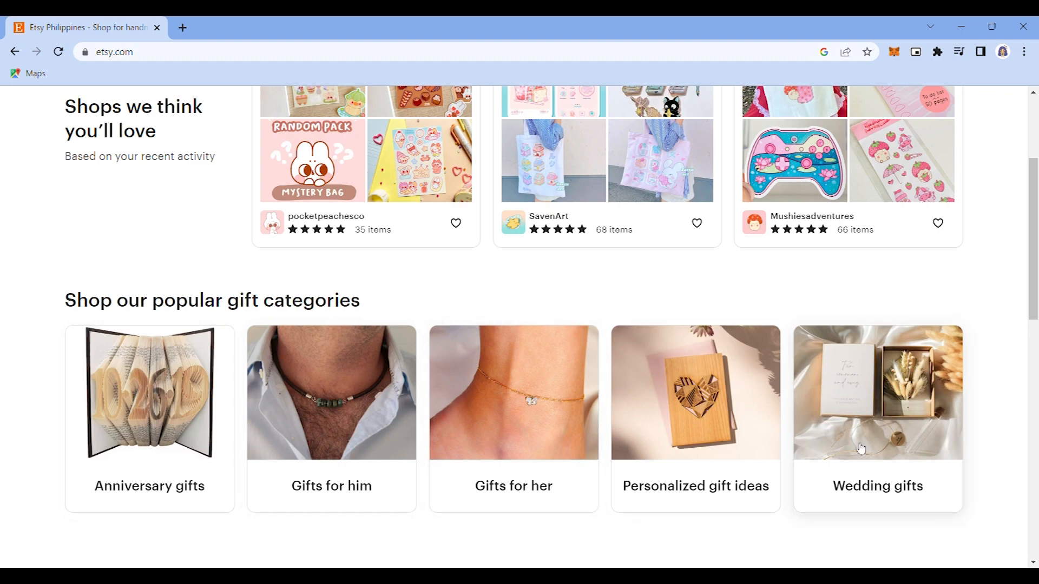
pyautogui.scroll(3, 464, 406)
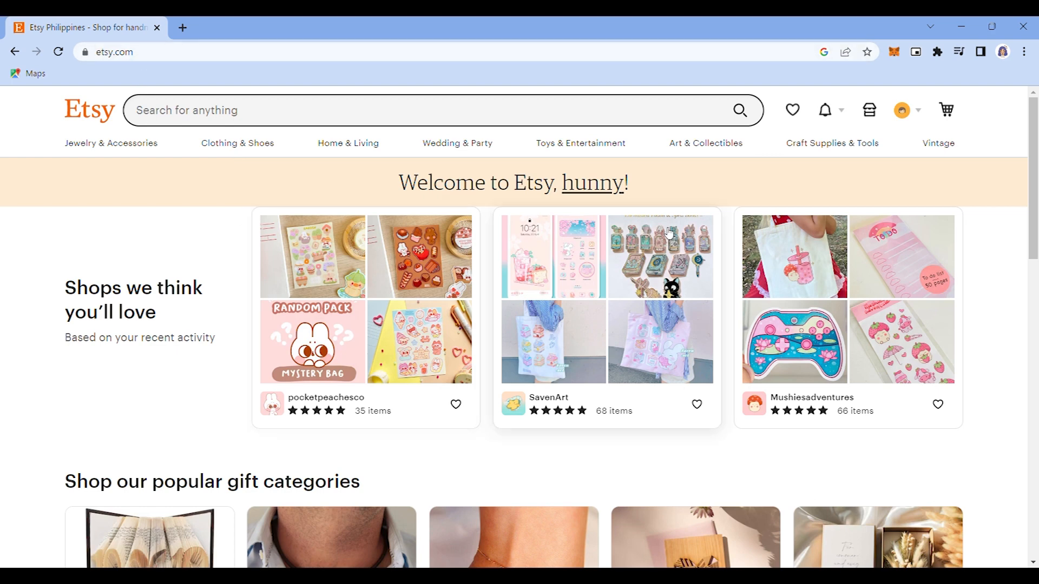
# Step: Open the shop setup, review the shop language, country and currency, and save the existing shop preferences
pyautogui.click(870, 110)
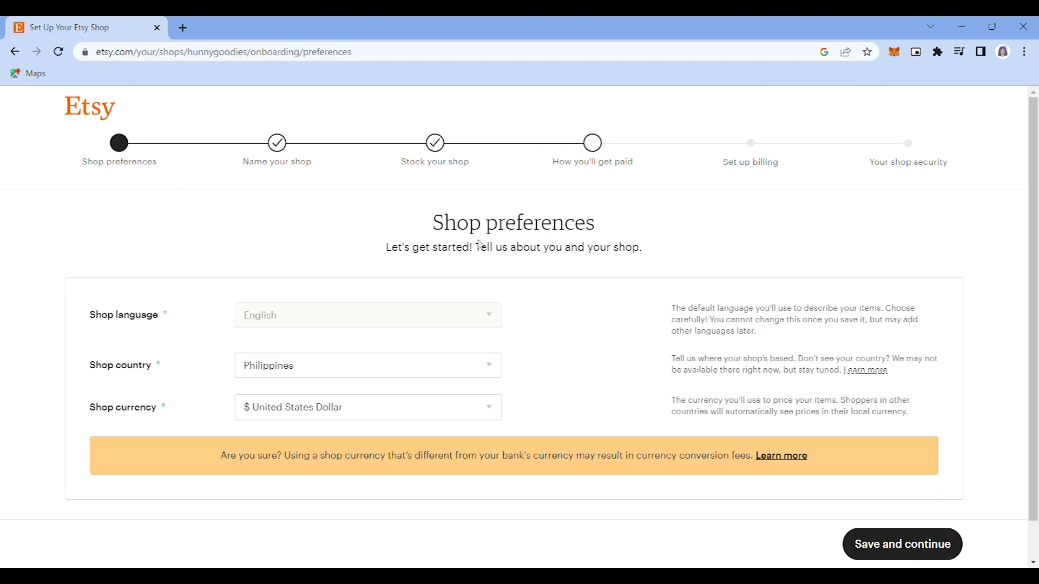
pyautogui.scroll(-1, 574, 320)
pyautogui.scroll(1, 484, 337)
pyautogui.scroll(-1, 485, 337)
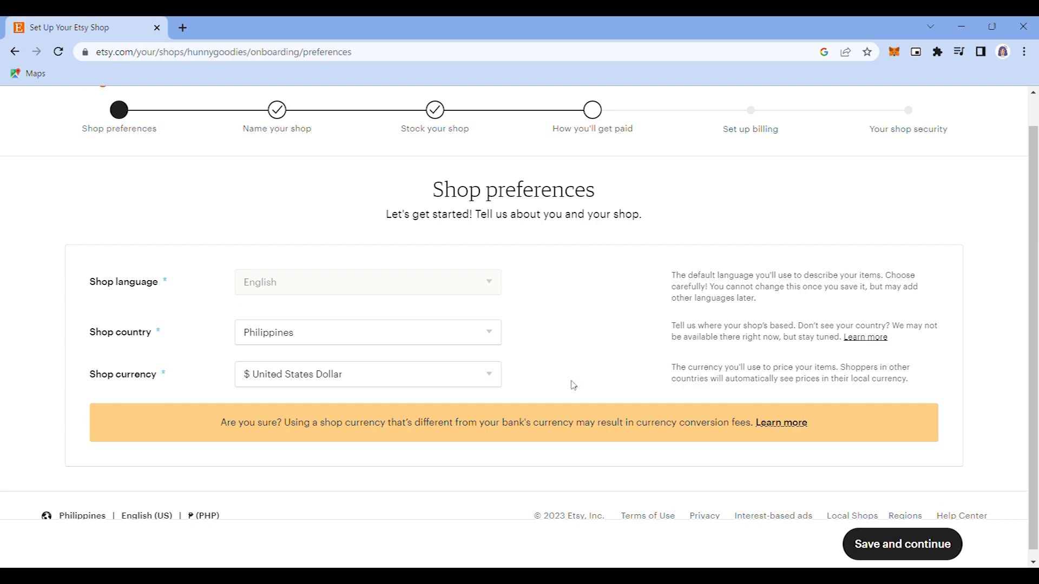
pyautogui.scroll(1, 696, 319)
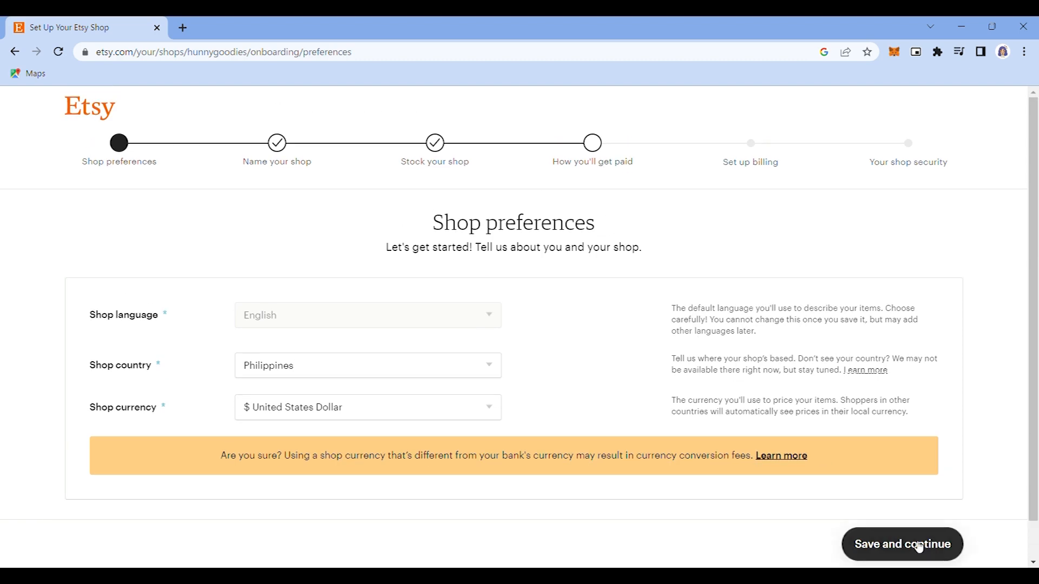
pyautogui.click(891, 547)
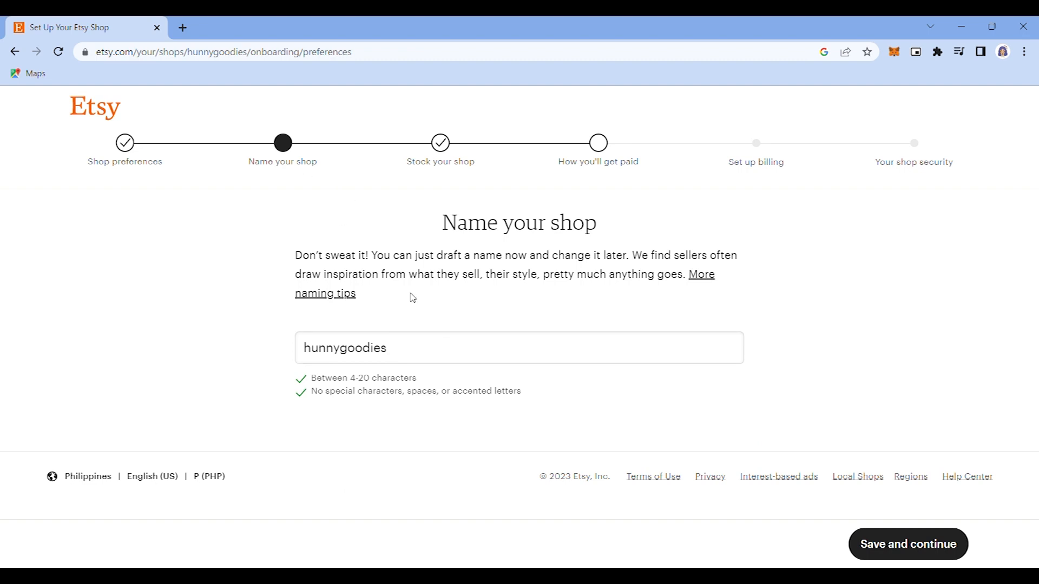
# Step: Save the existing shop name hunnygoodies and open the cute food wallpapers listing for editing
pyautogui.click(403, 361)
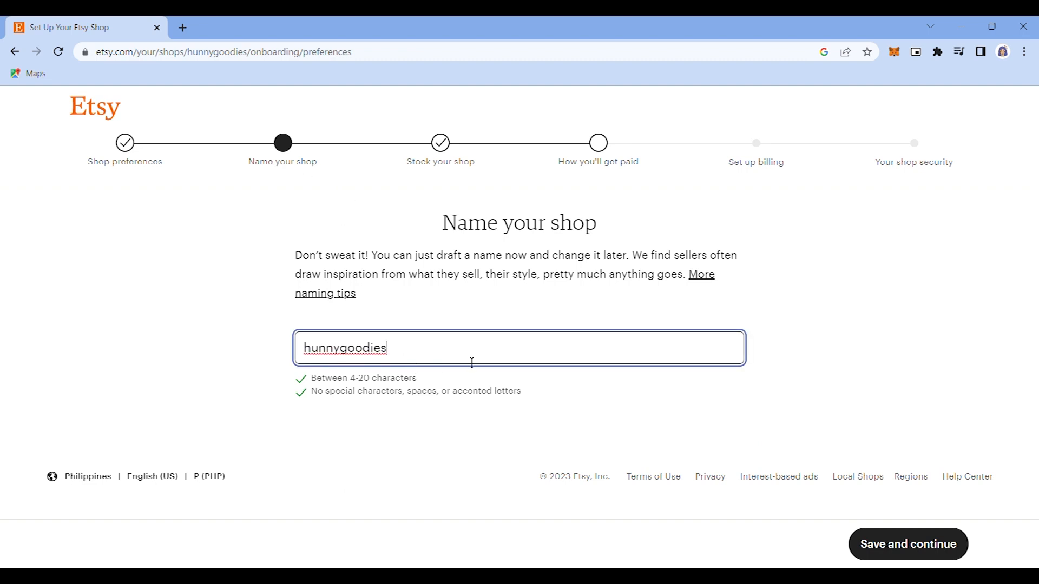
pyautogui.click(829, 374)
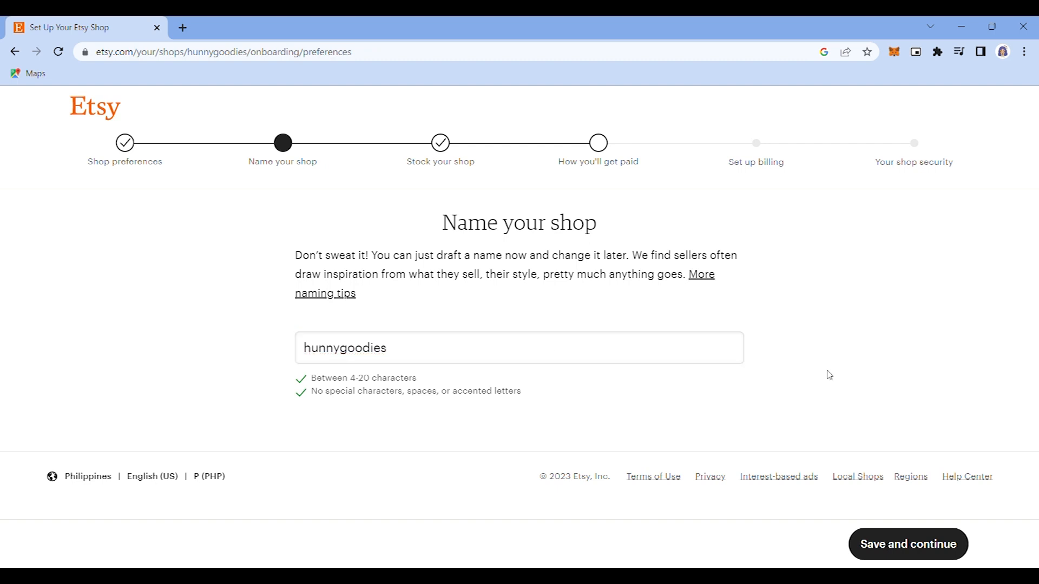
pyautogui.click(921, 536)
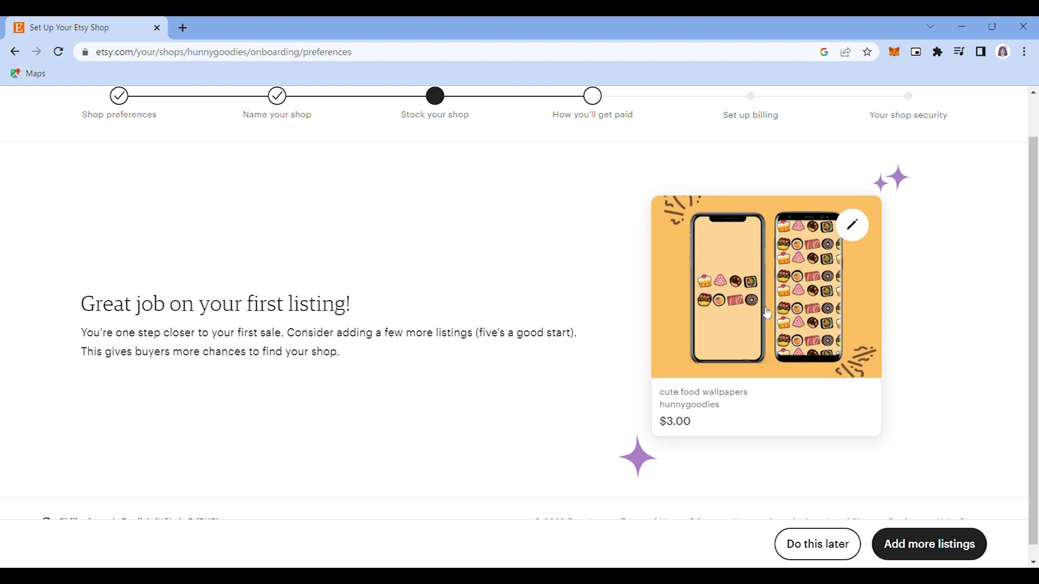
pyautogui.click(739, 295)
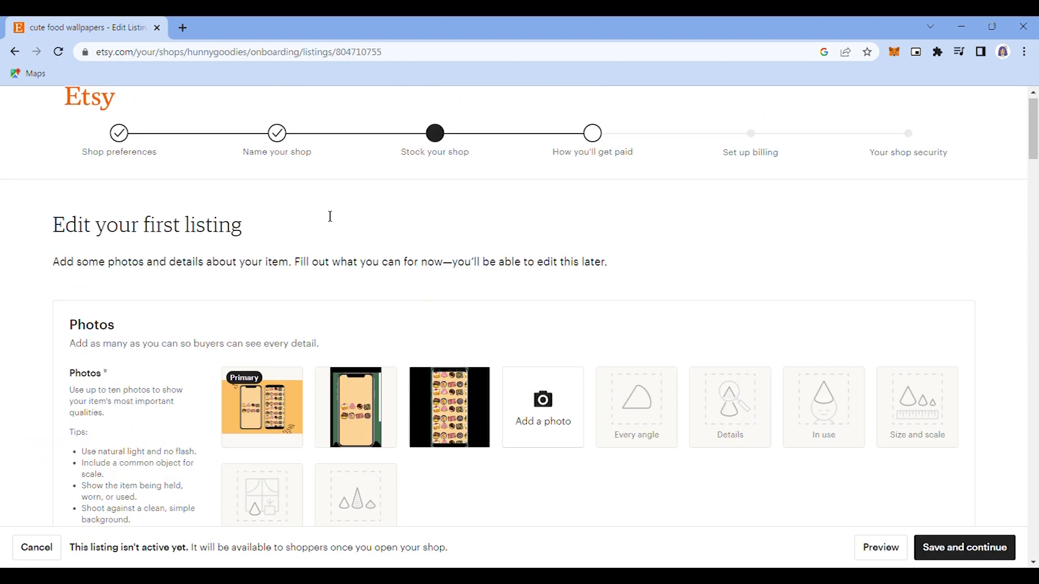
# Step: Examine the listing's photos, thumbnail and video sections, down to the start of the listing details
pyautogui.scroll(-1, 323, 213)
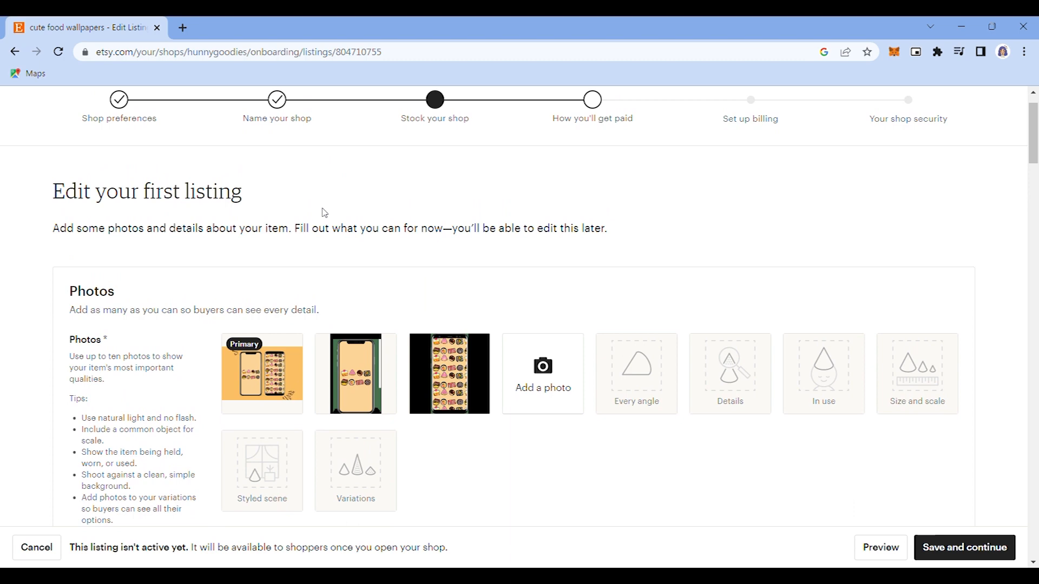
pyautogui.scroll(1, 325, 213)
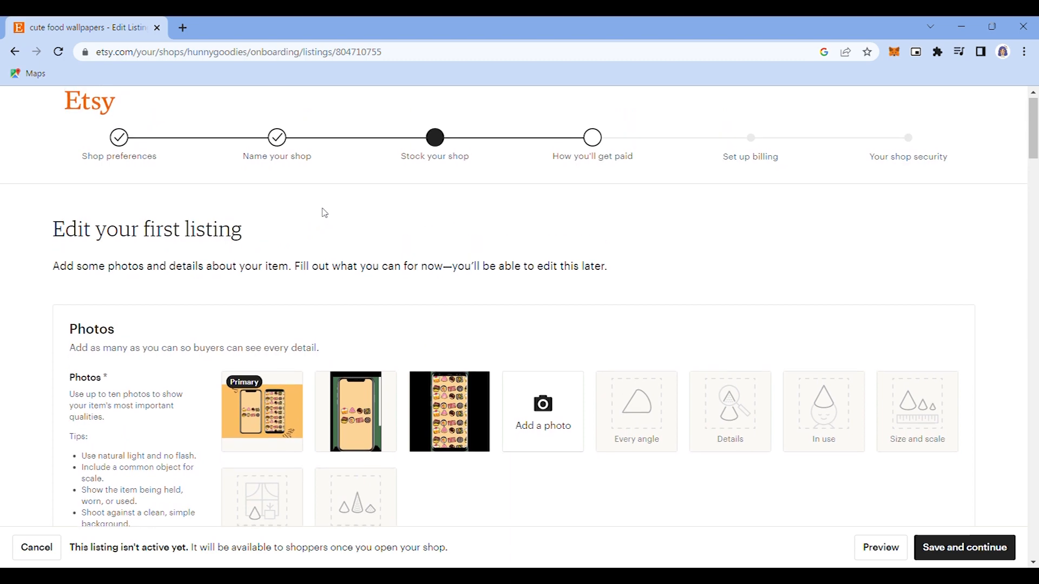
pyautogui.scroll(-3, 324, 212)
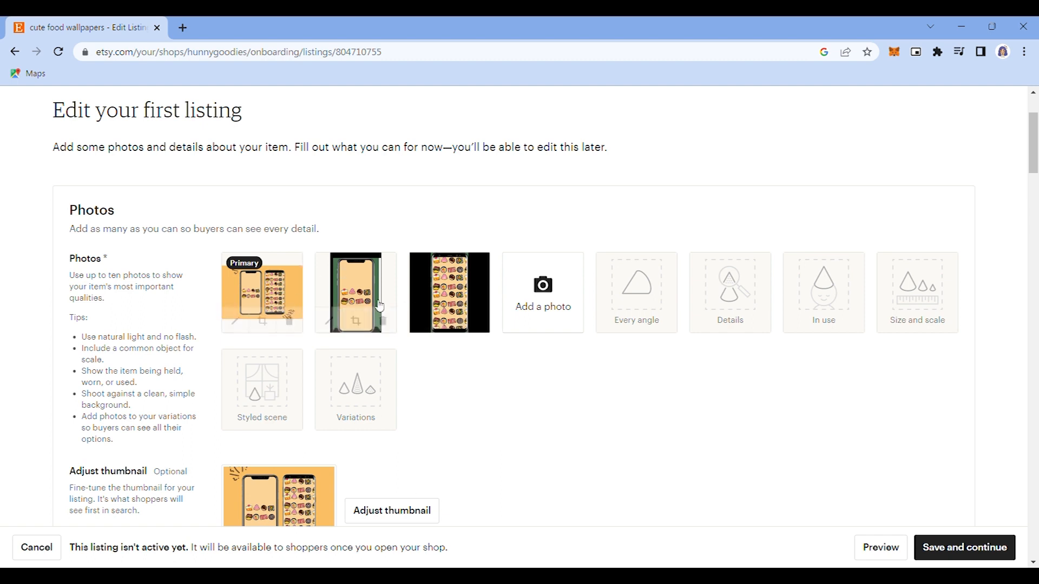
pyautogui.scroll(-2, 440, 354)
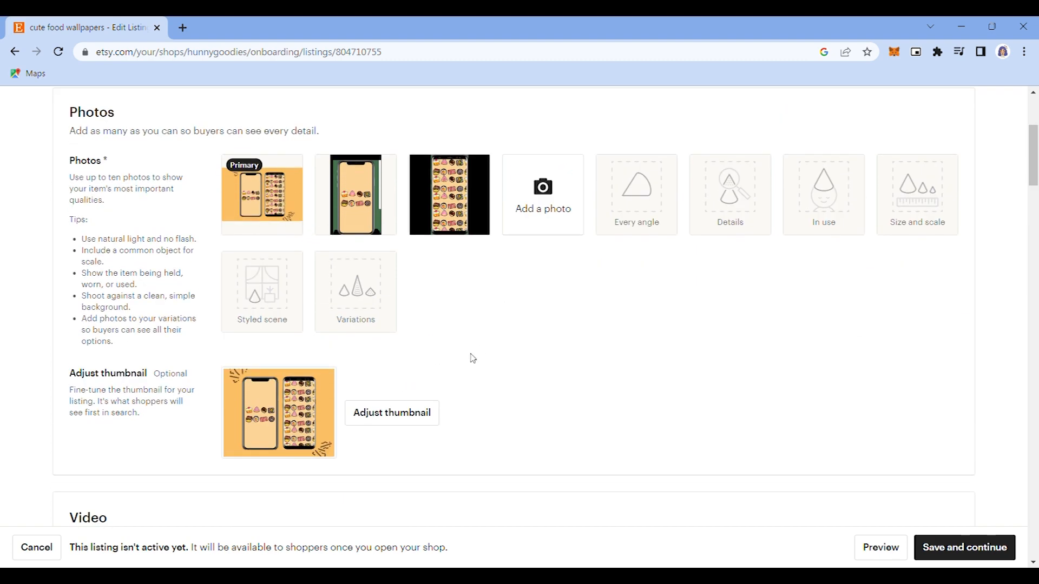
pyautogui.scroll(-2, 472, 358)
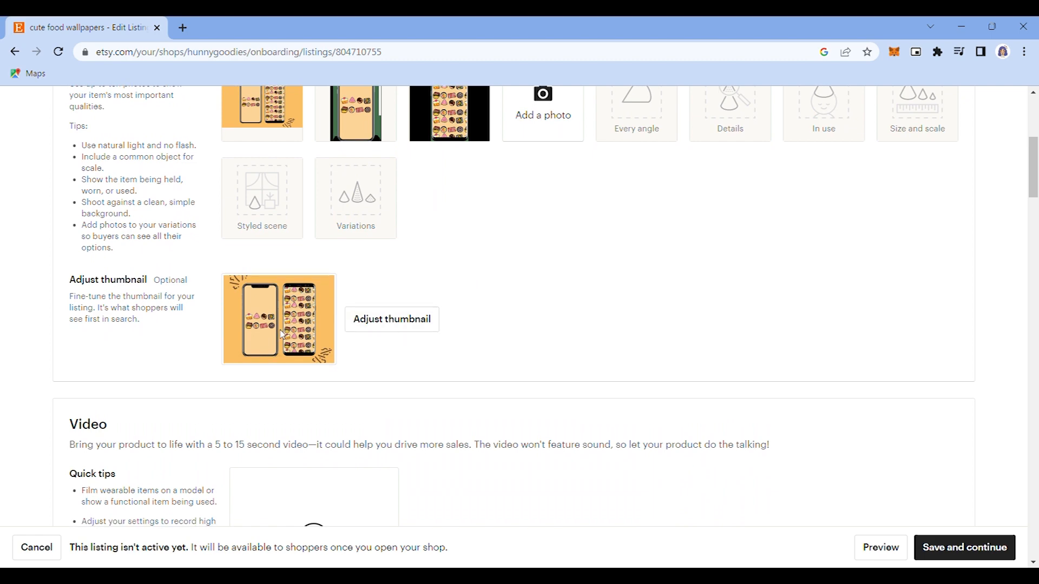
pyautogui.scroll(-3, 281, 335)
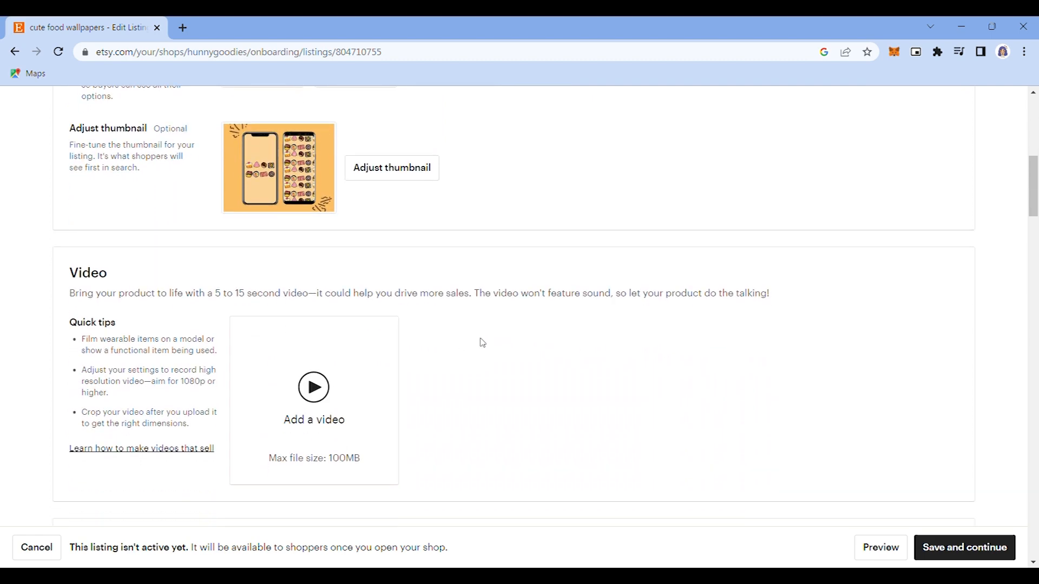
pyautogui.scroll(-1, 561, 373)
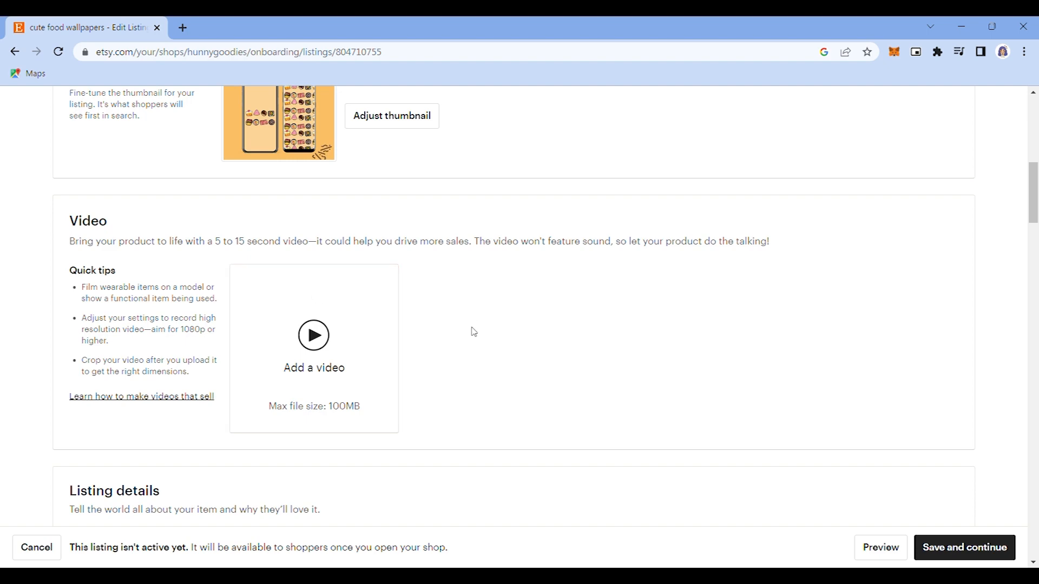
pyautogui.scroll(-3, 467, 330)
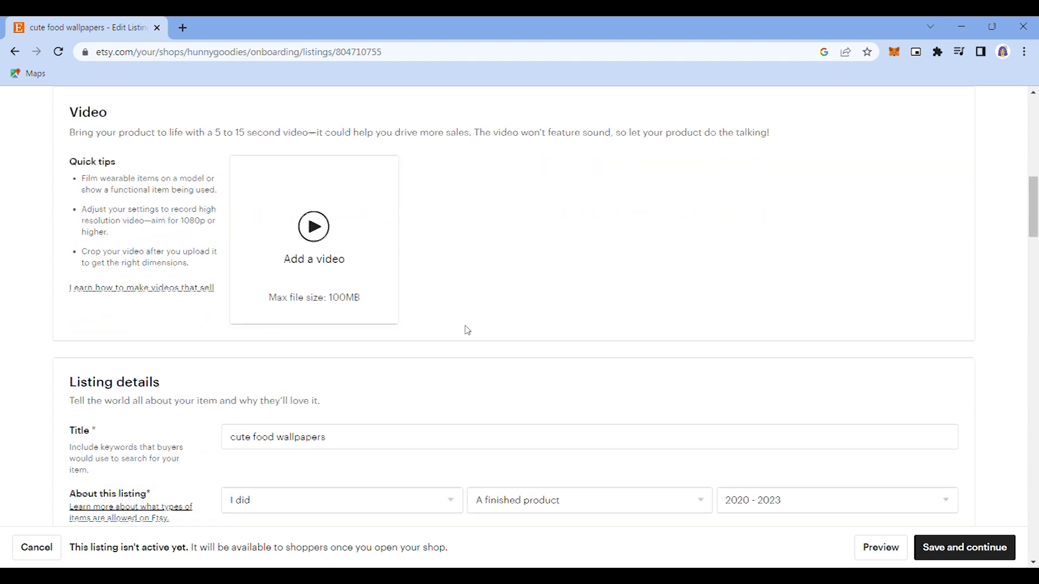
pyautogui.scroll(-3, 468, 330)
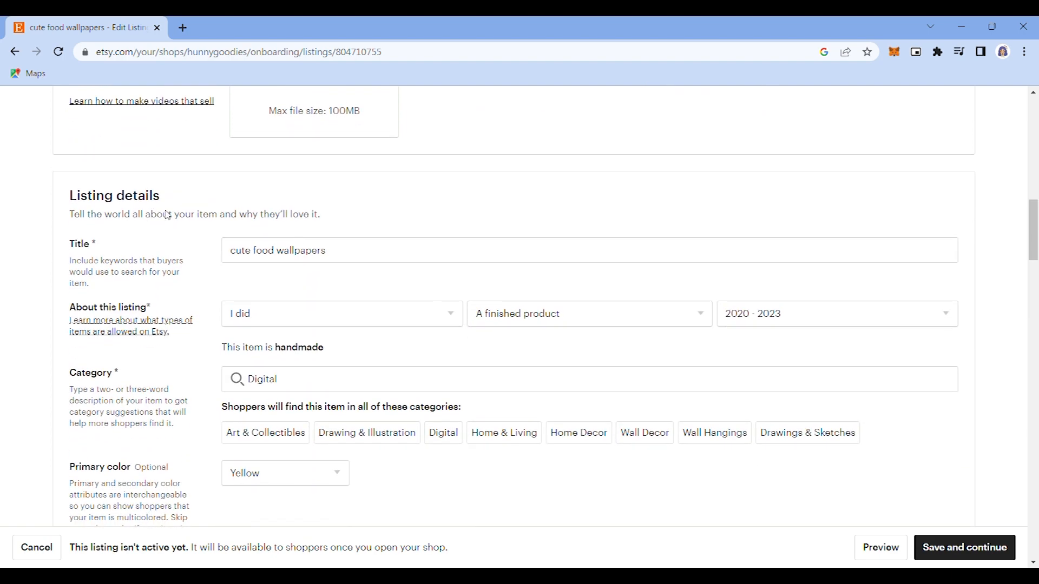
pyautogui.scroll(-1, 178, 219)
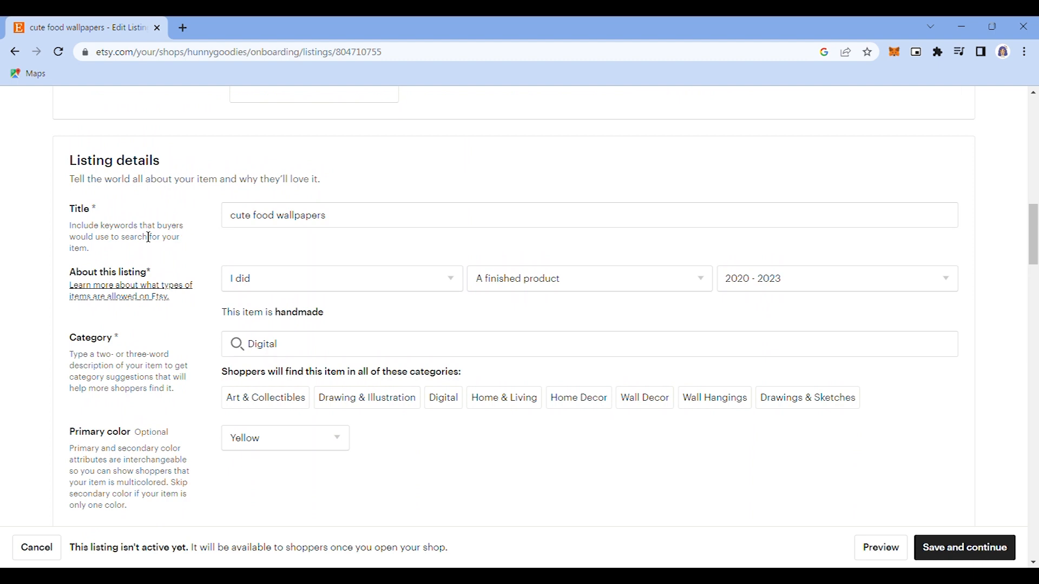
pyautogui.tripleClick(345, 228)
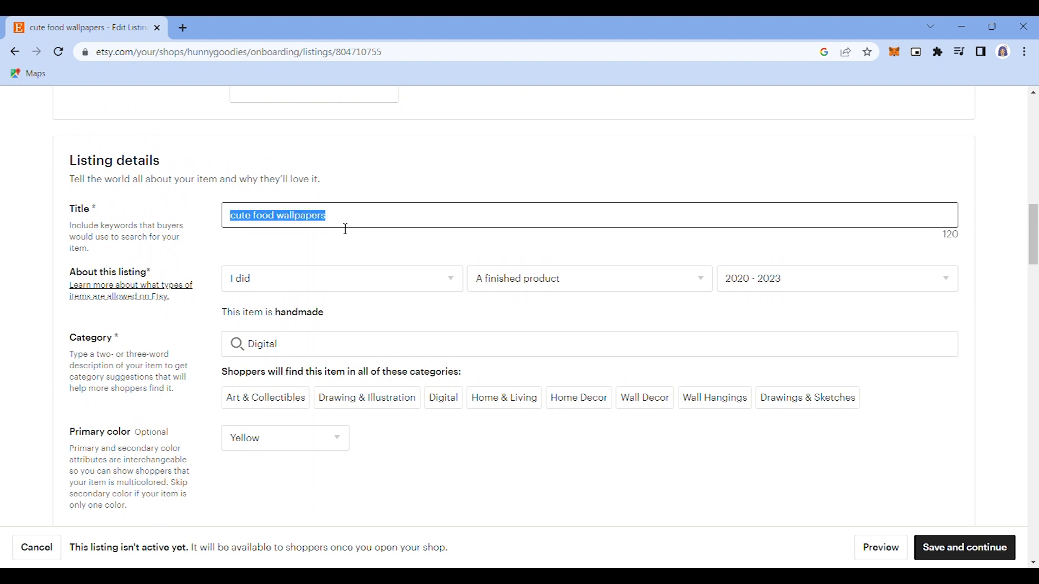
pyautogui.click(369, 225)
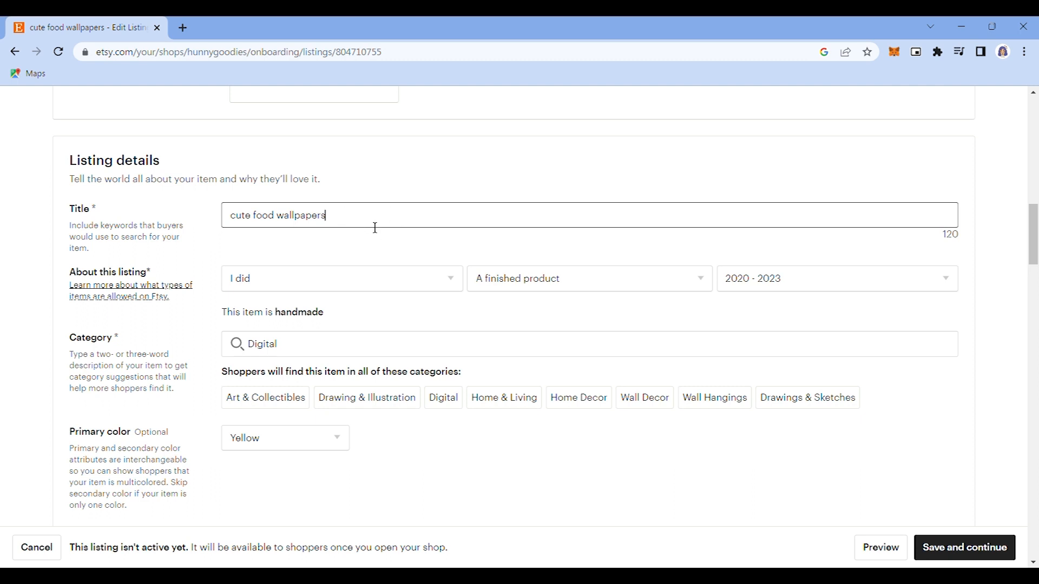
pyautogui.click(365, 288)
pyautogui.click(355, 297)
pyautogui.click(537, 285)
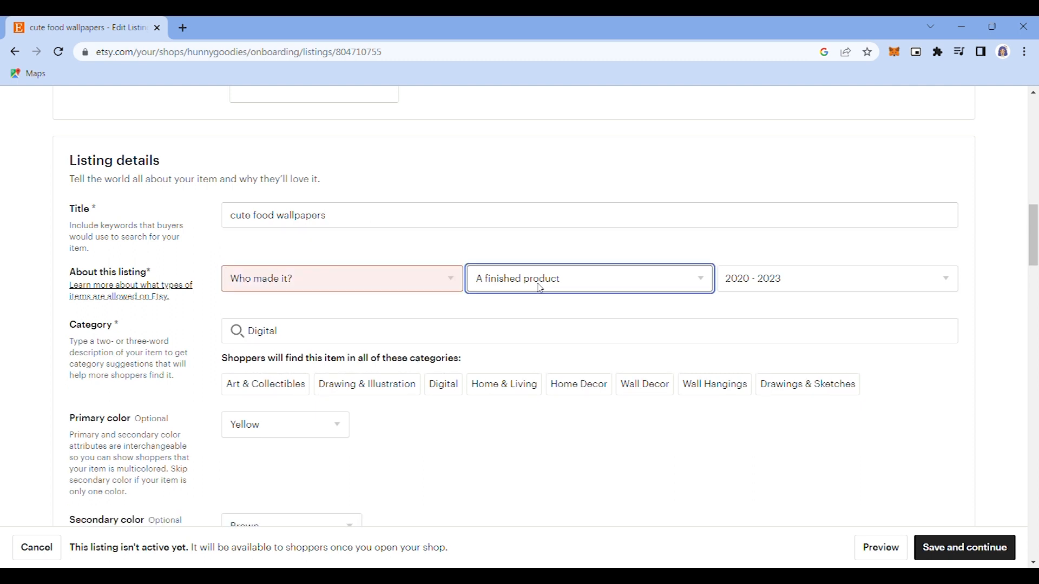
pyautogui.click(539, 300)
pyautogui.click(741, 287)
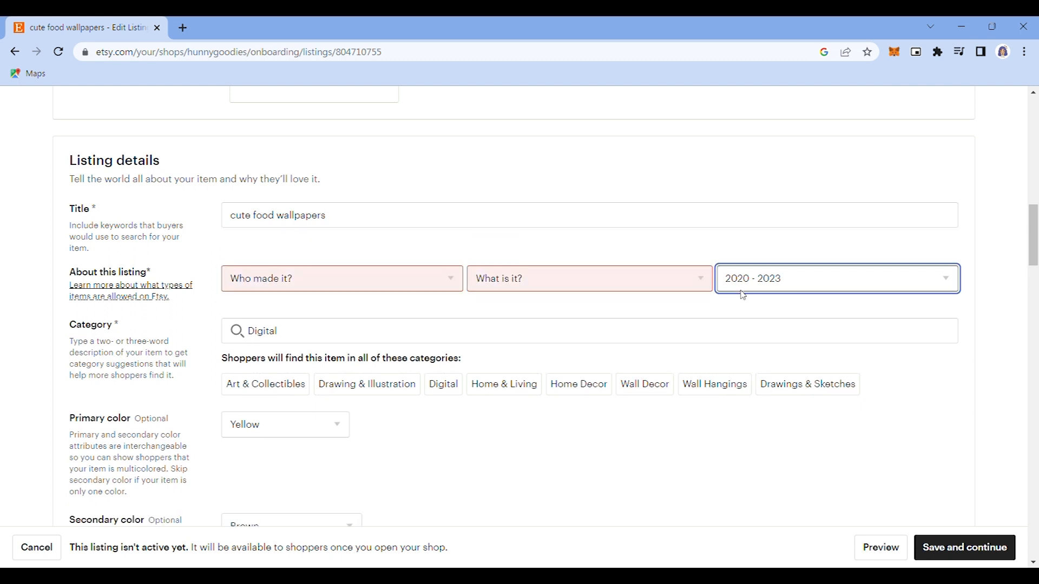
pyautogui.click(577, 318)
# Step: Set the listing's maker to "I did" and its type to "A finished product", keeping 2020 - 2023 as the production period
pyautogui.click(360, 274)
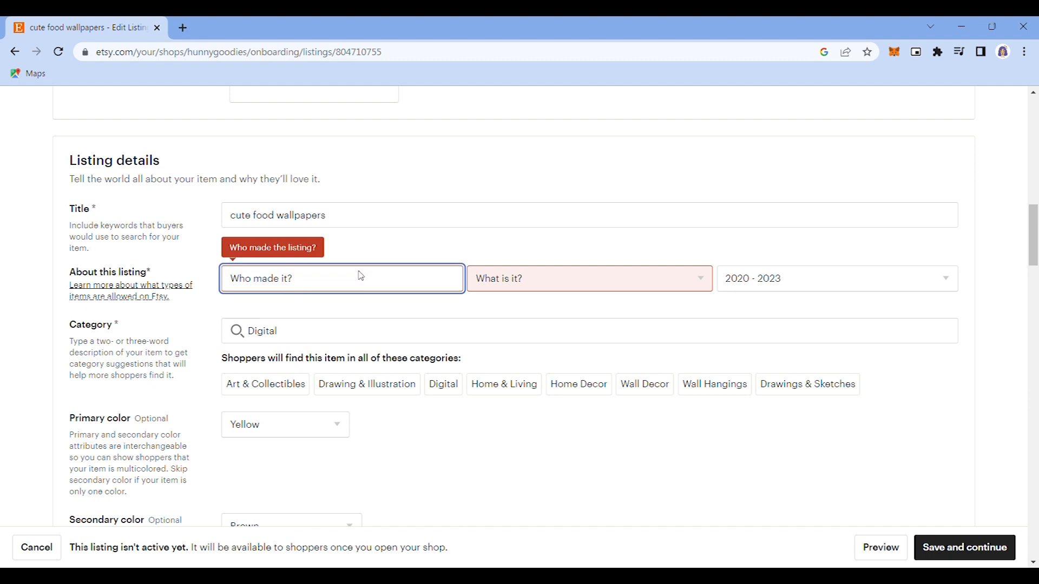
pyautogui.click(250, 326)
pyautogui.click(565, 278)
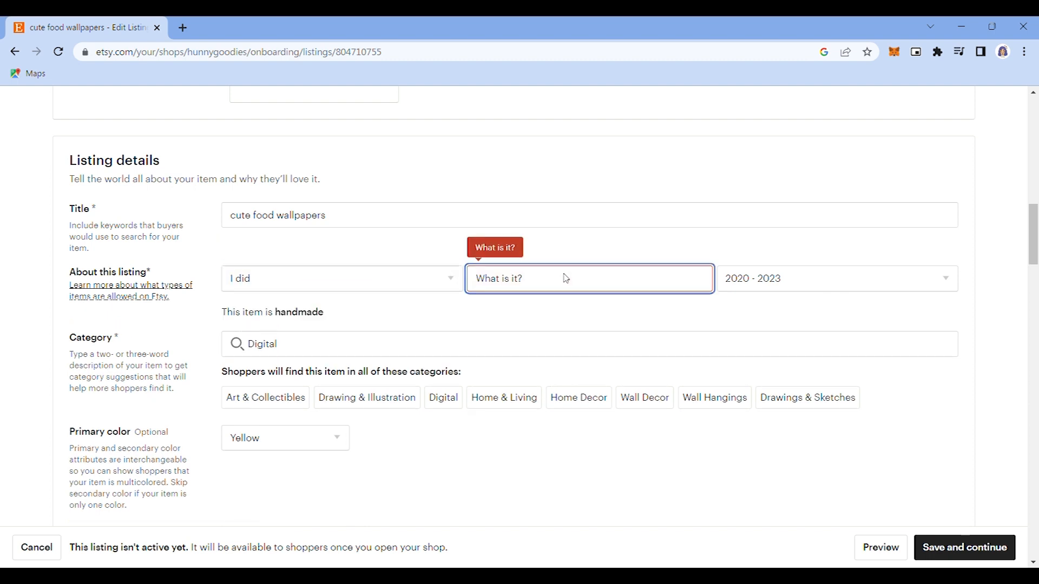
pyautogui.click(528, 327)
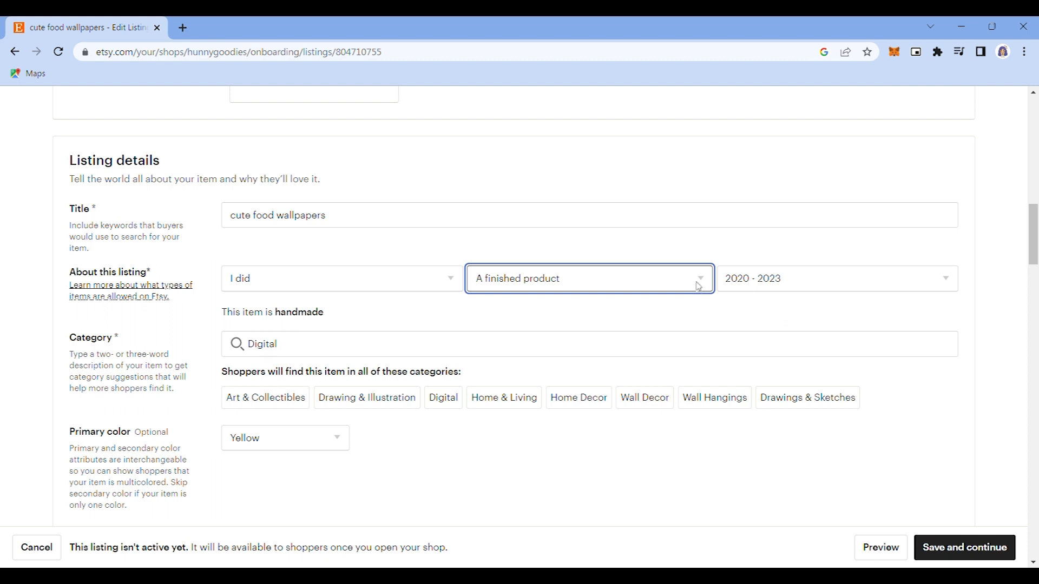
pyautogui.click(752, 314)
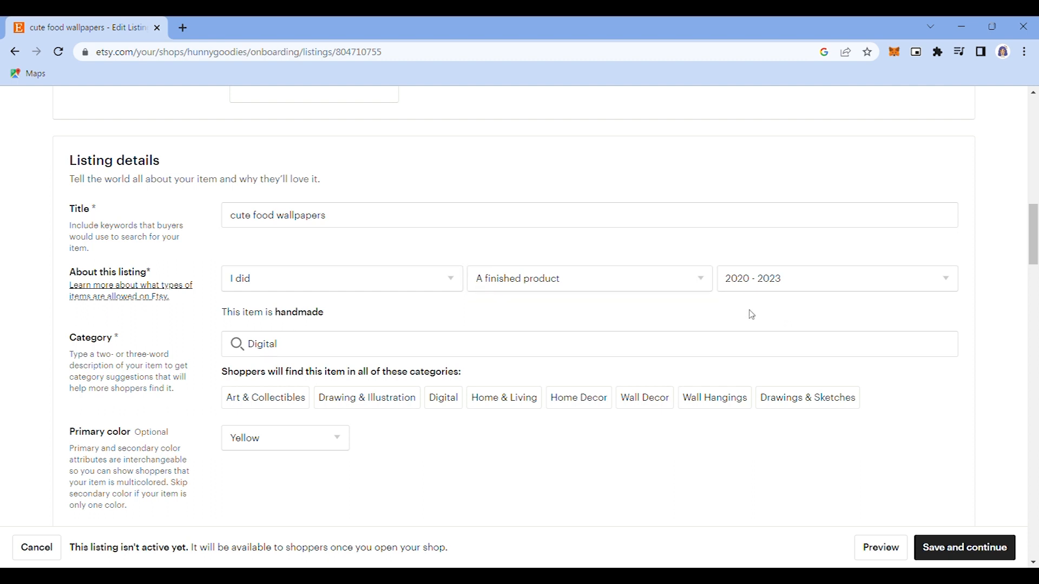
pyautogui.click(777, 285)
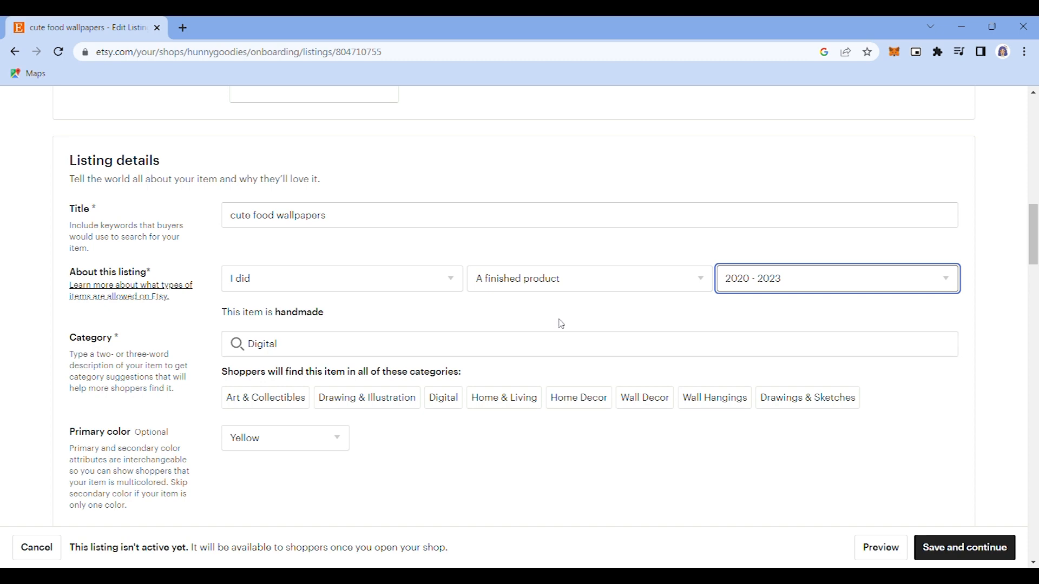
# Step: Search the listing categories for "Digital Phone wallpapers" and choose Digital under Art & Collectibles, Drawing & Illustration
pyautogui.scroll(-1, 508, 319)
pyautogui.scroll(-1, 276, 278)
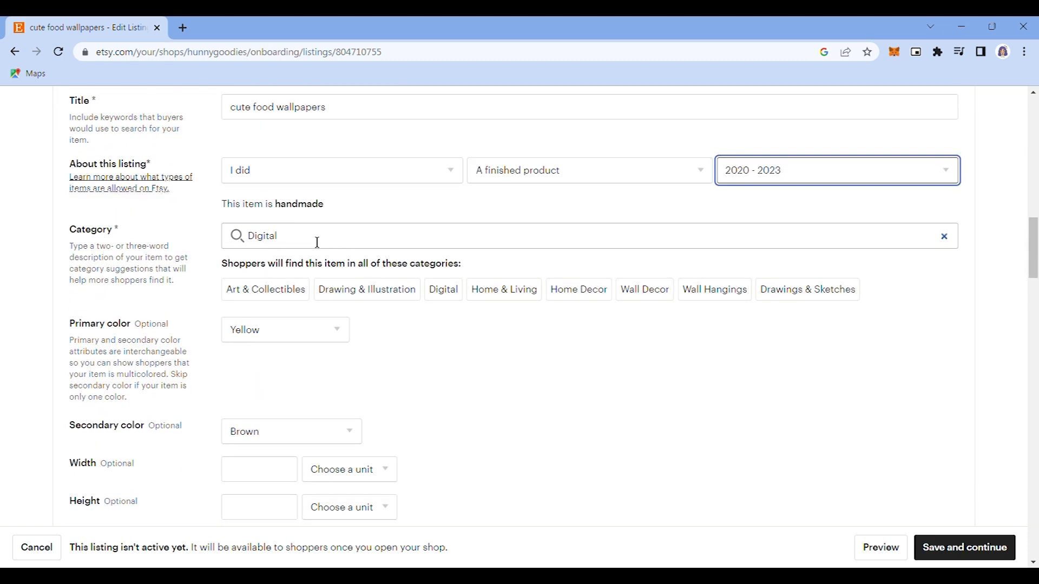
pyautogui.click(374, 250)
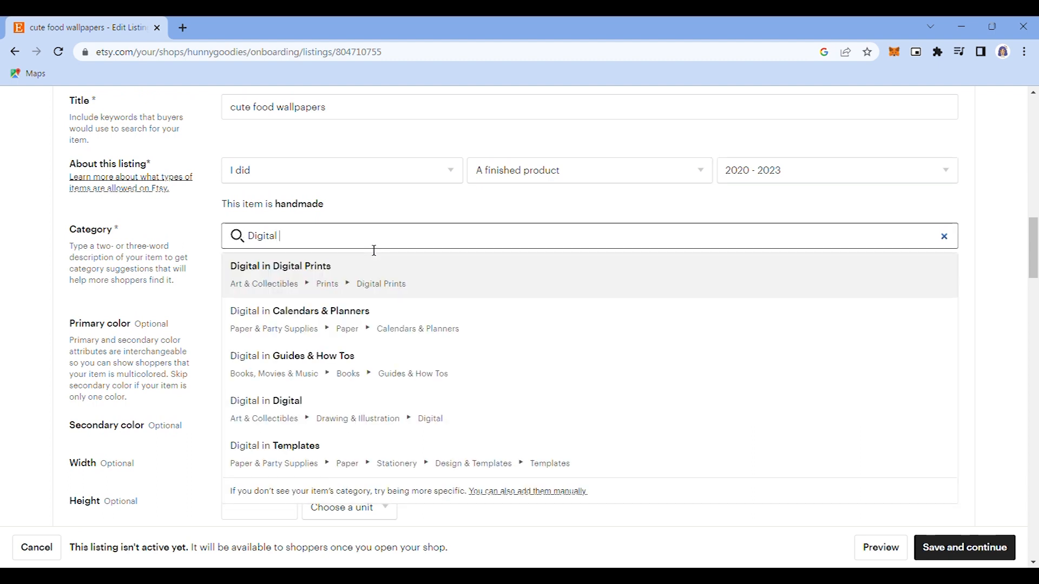
pyautogui.write('Phone ')
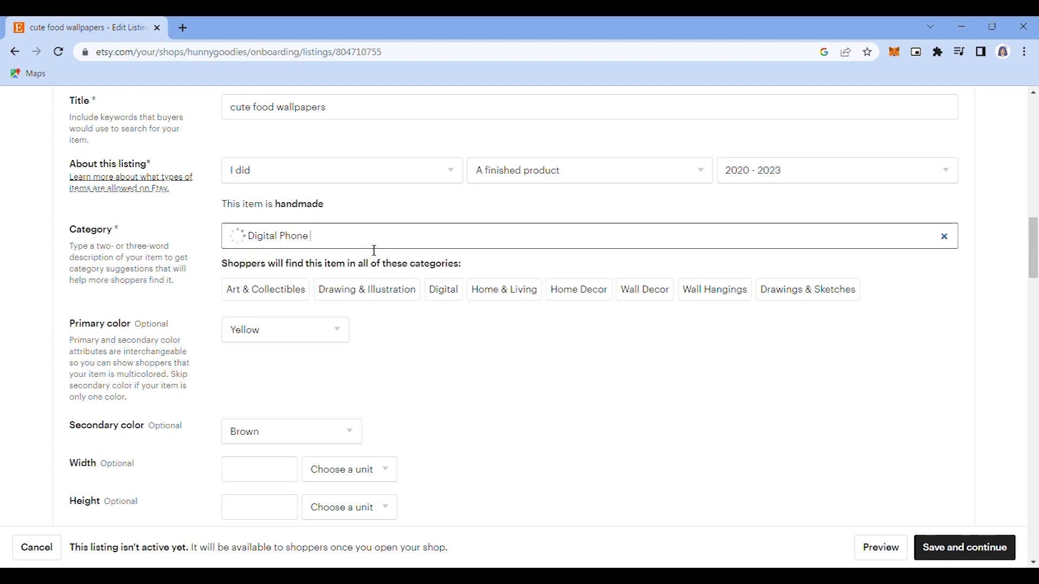
pyautogui.write('wallpapers')
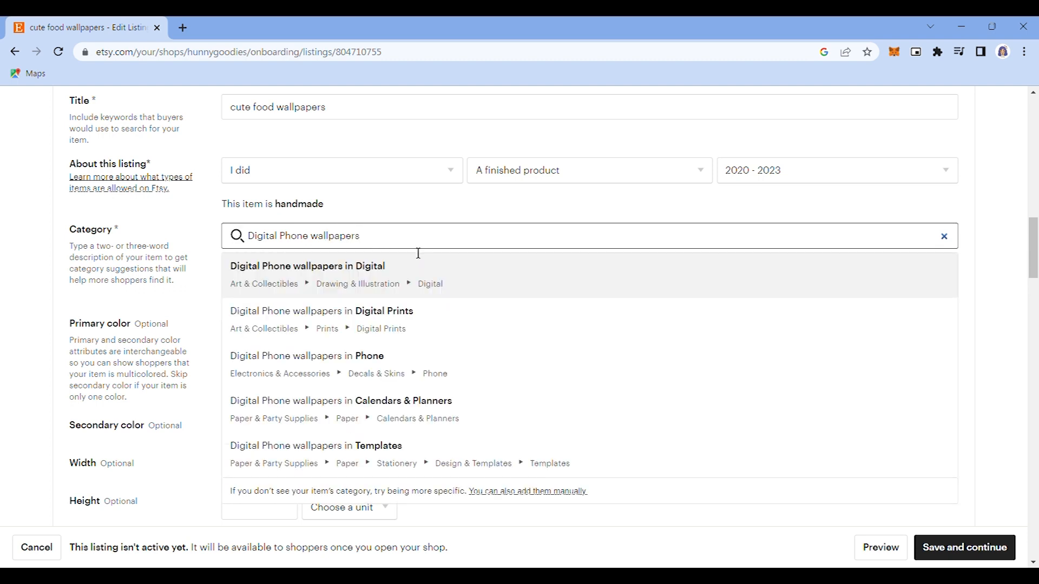
pyautogui.click(481, 285)
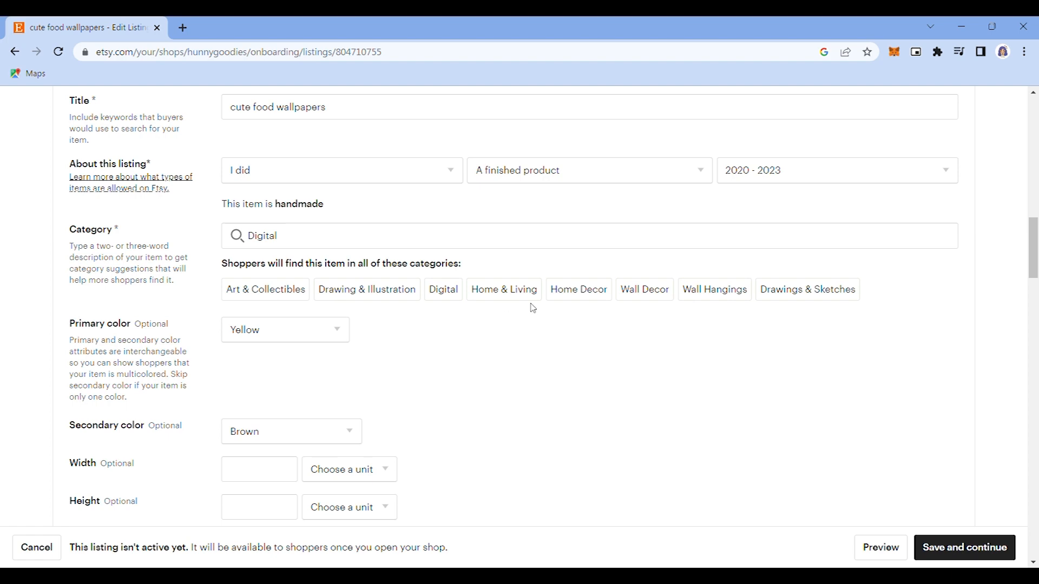
# Step: Examine the primary and secondary color choices and the width and height unit options of the listing
pyautogui.scroll(-2, 360, 371)
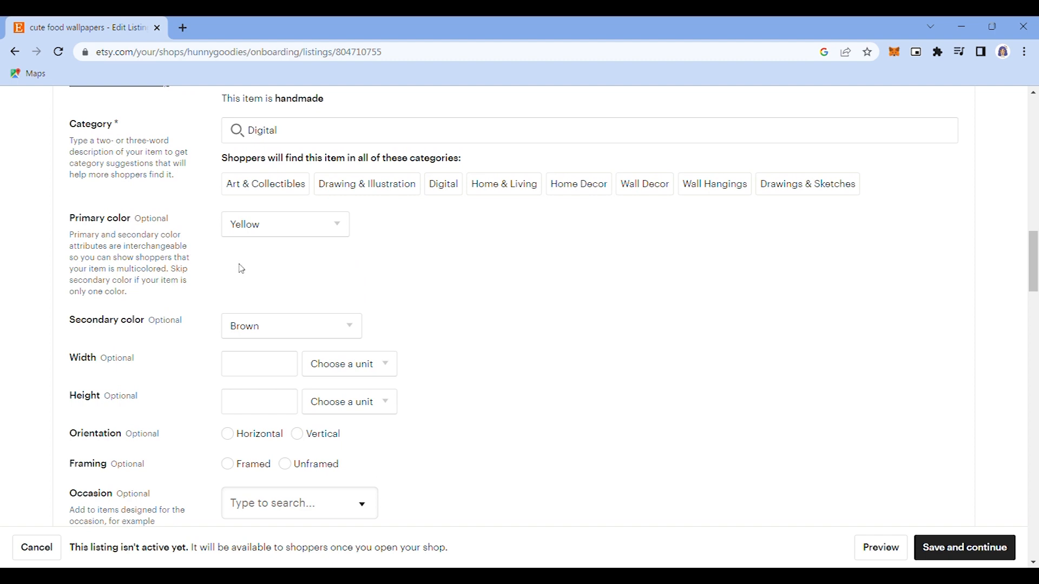
pyautogui.click(334, 231)
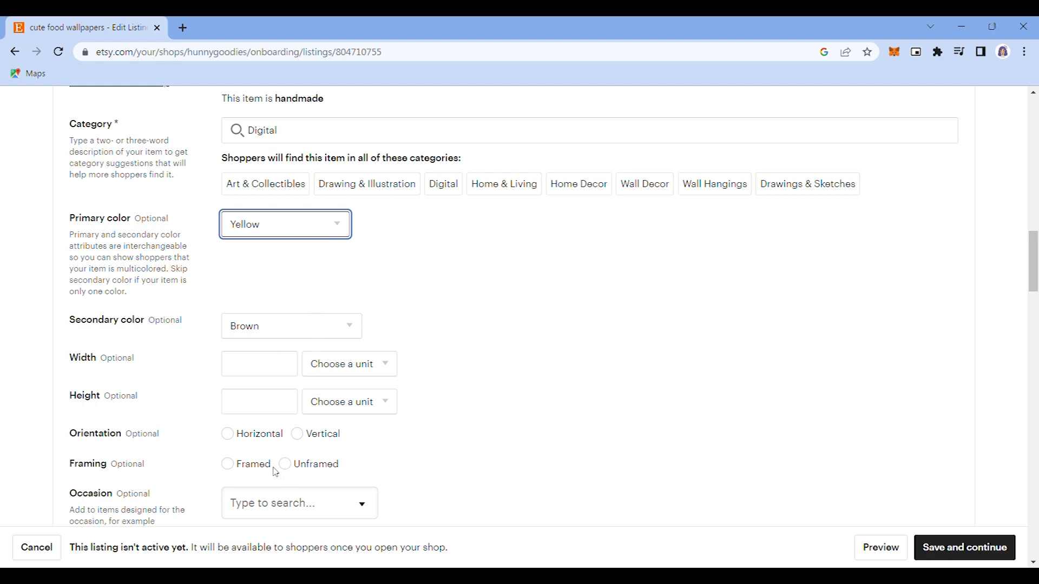
pyautogui.scroll(-3, 399, 349)
pyautogui.click(340, 184)
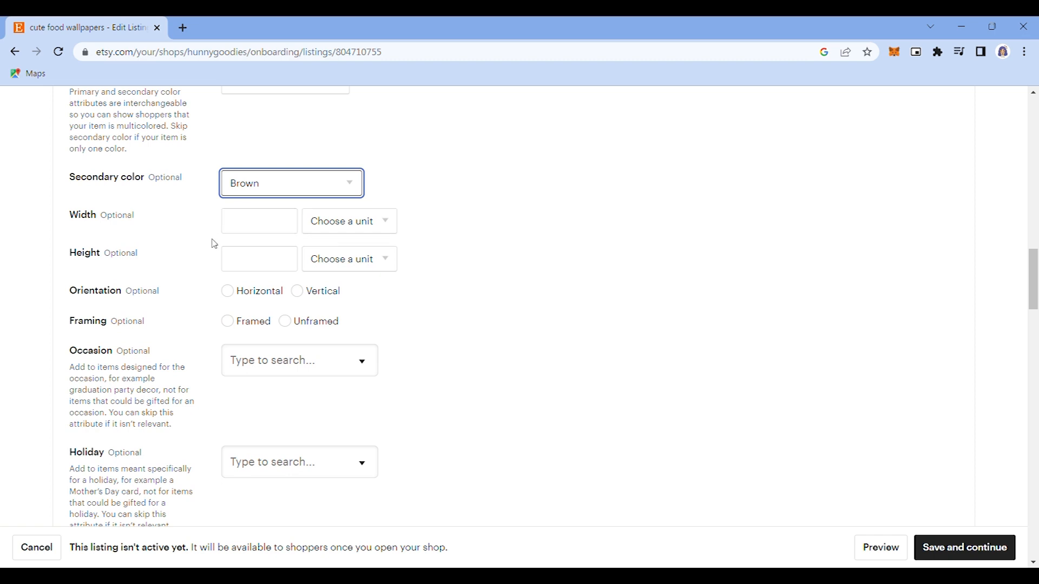
pyautogui.scroll(1, 213, 250)
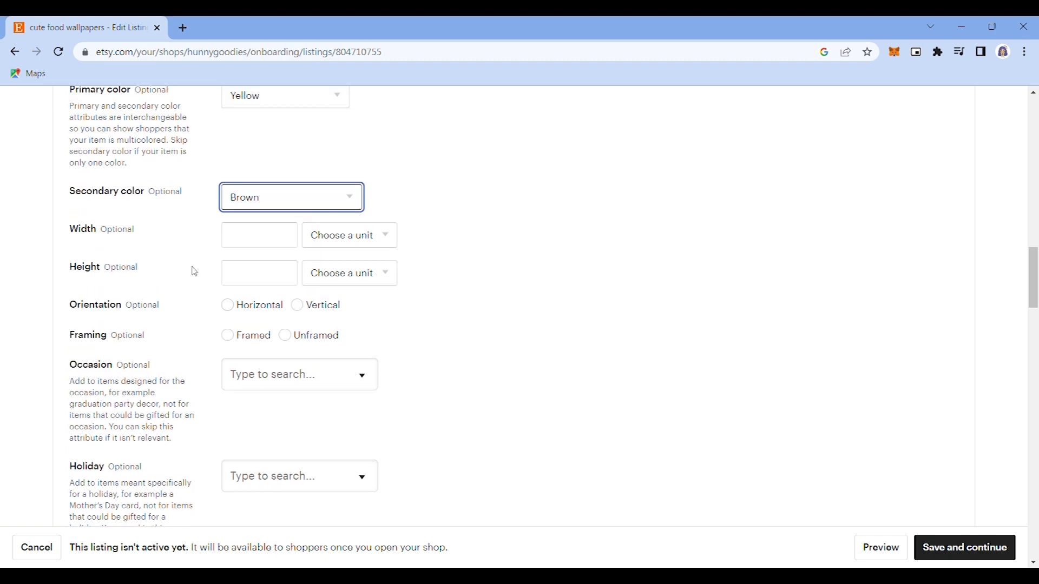
pyautogui.click(343, 248)
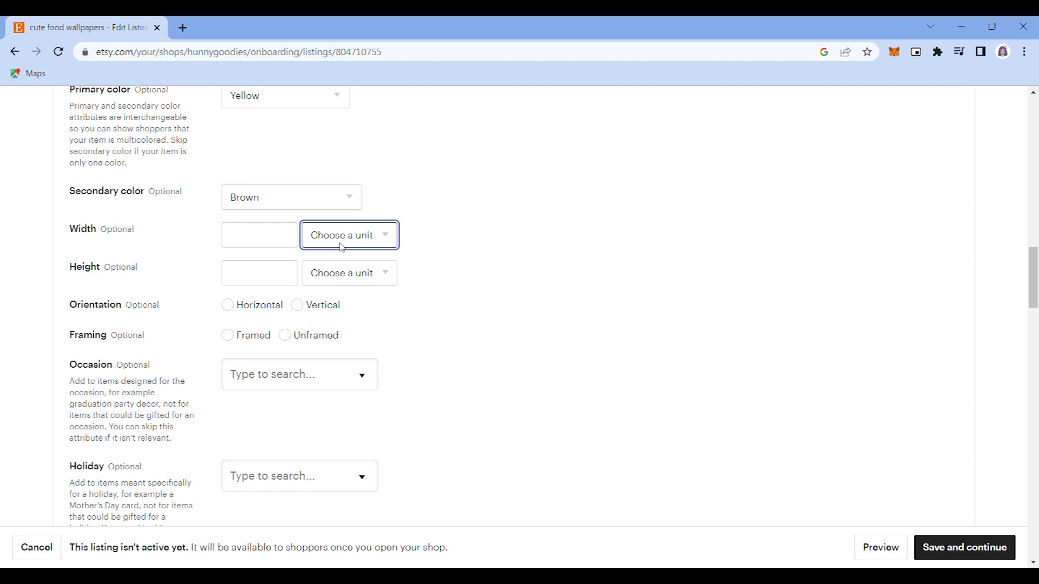
pyautogui.click(209, 255)
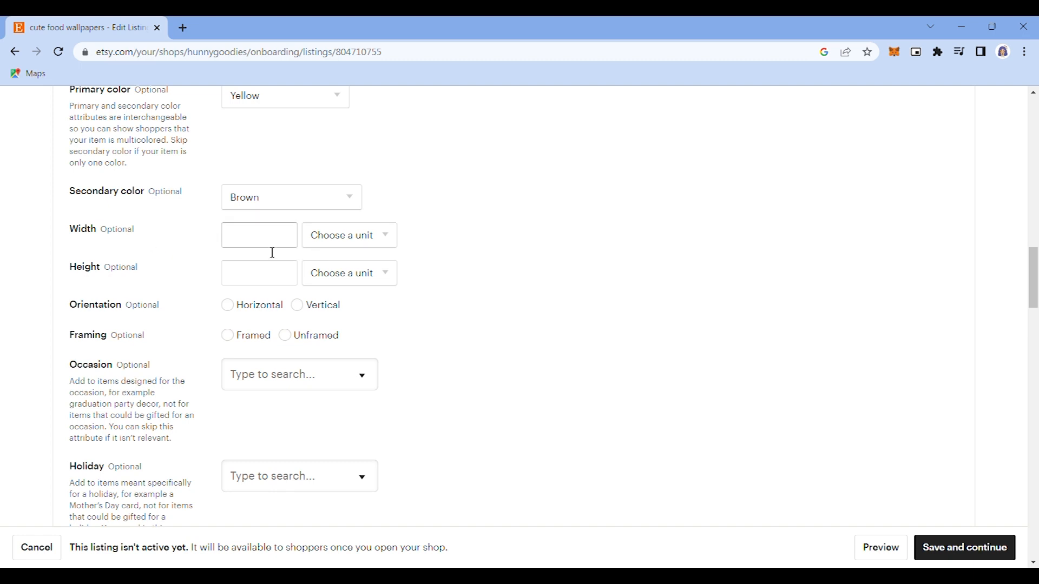
pyautogui.click(378, 250)
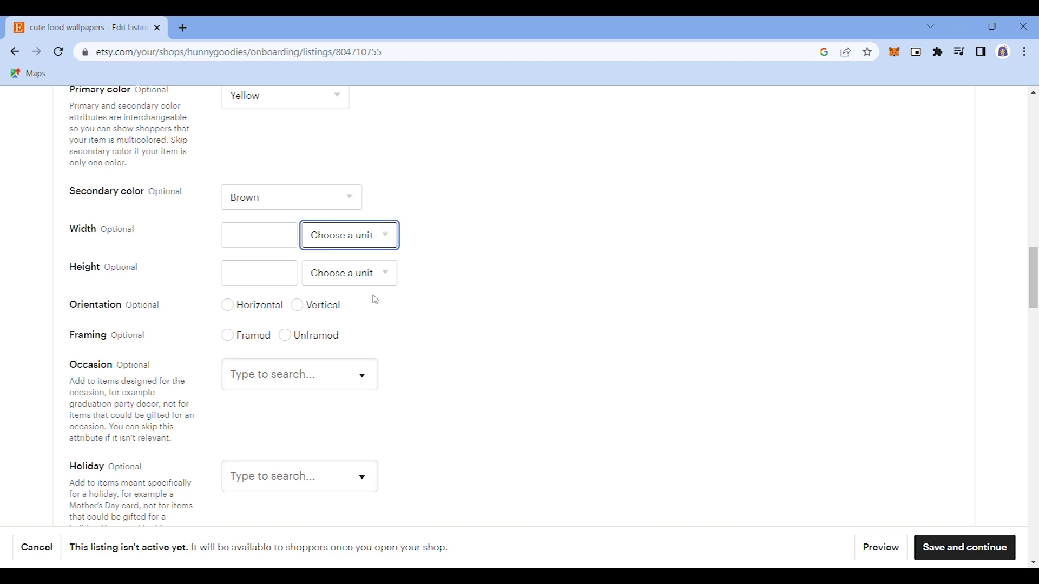
pyautogui.click(452, 283)
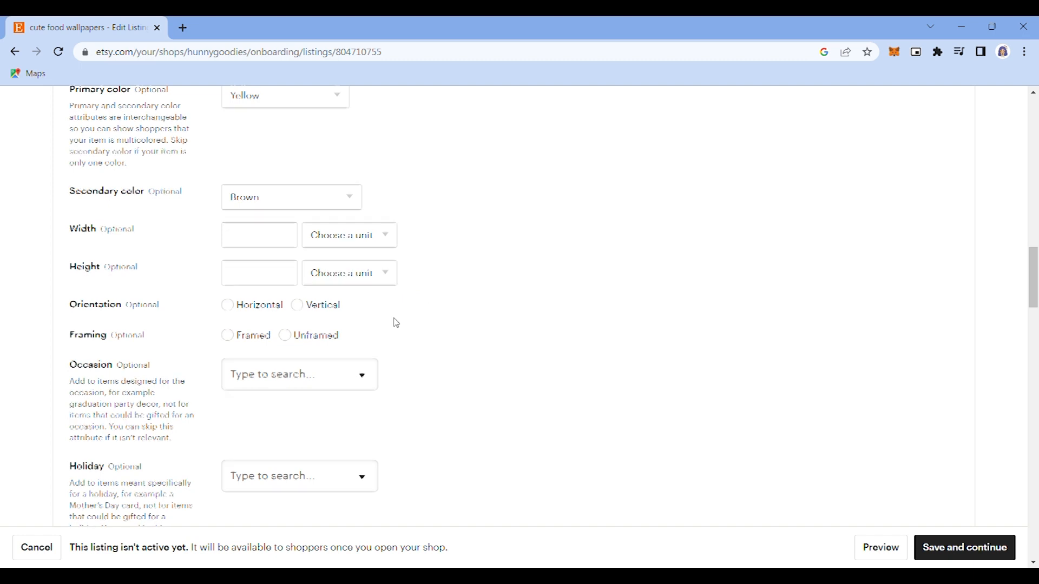
# Step: Set the listing's orientation to Vertical and its framing to Unframed
pyautogui.scroll(-1, 396, 323)
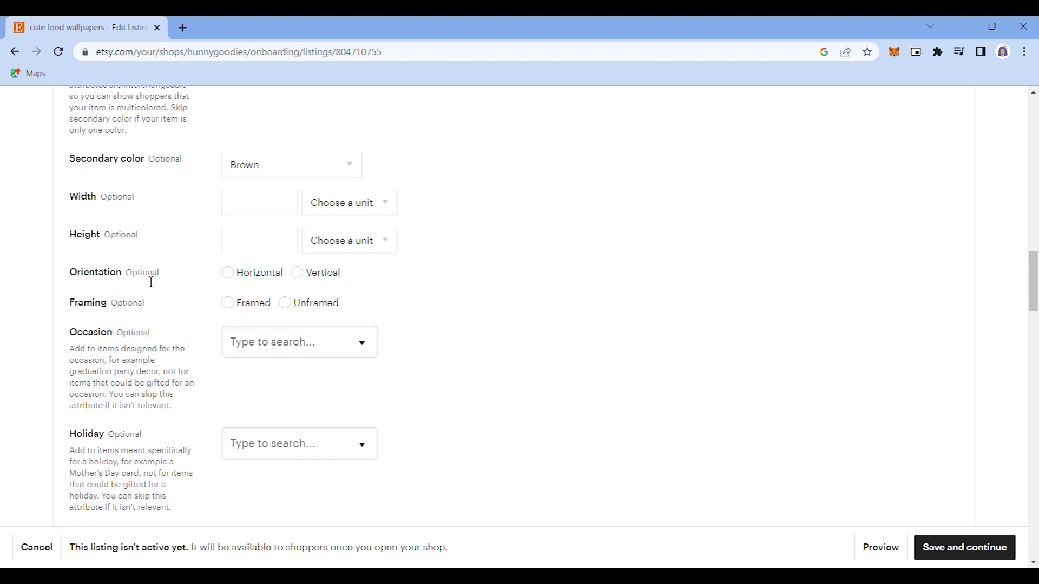
pyautogui.click(297, 273)
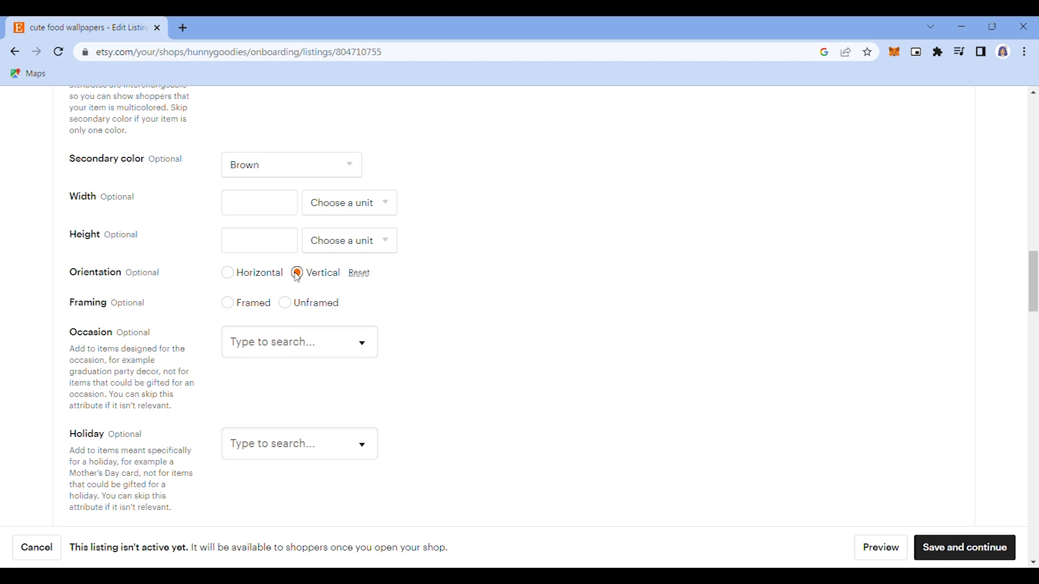
pyautogui.click(286, 304)
# Step: Examine the listing's optional occasion, holiday and room attributes and their descriptions
pyautogui.scroll(-1, 453, 313)
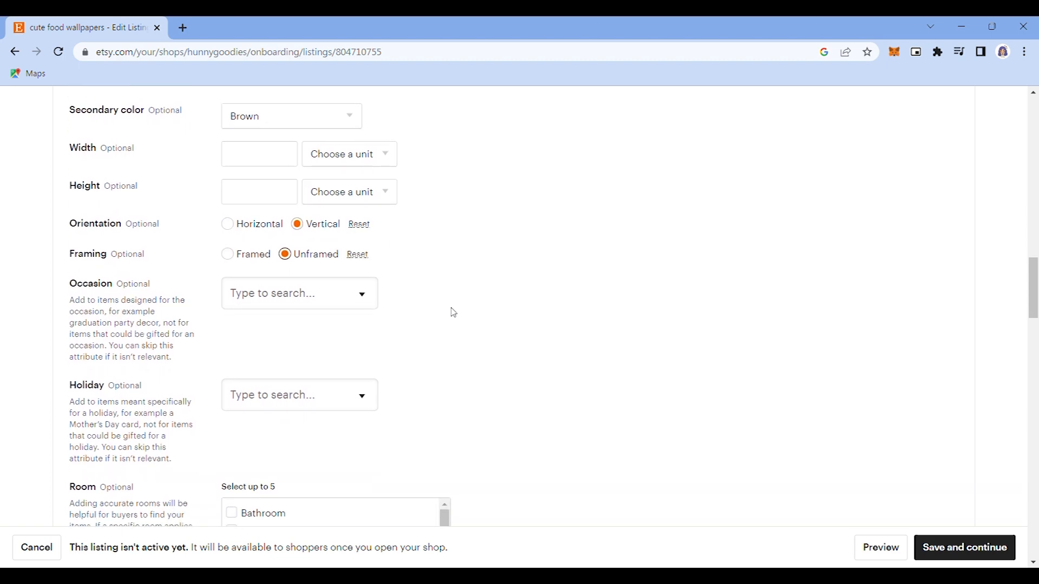
pyautogui.scroll(-1, 434, 339)
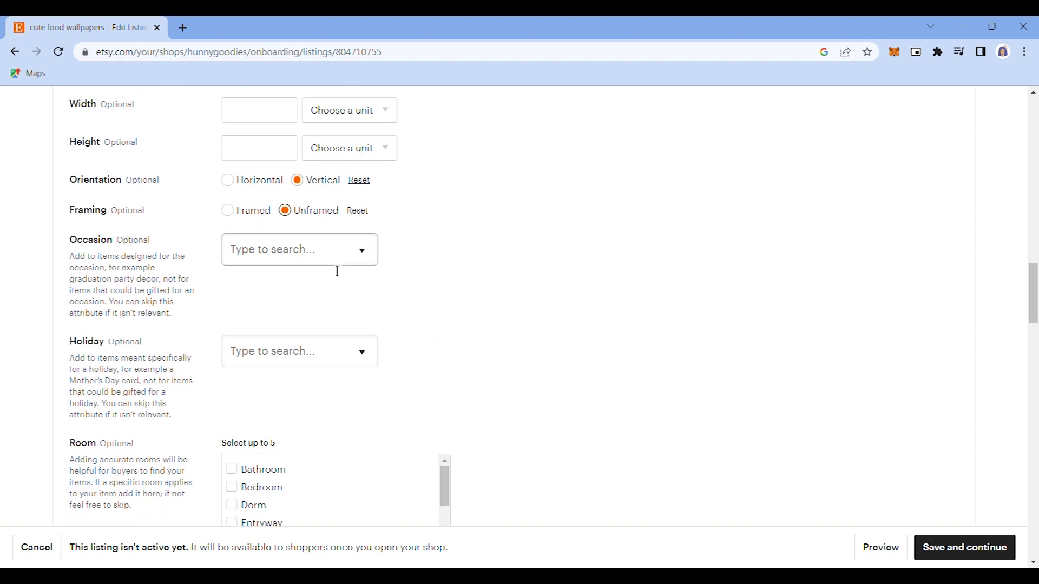
pyautogui.scroll(-1, 103, 368)
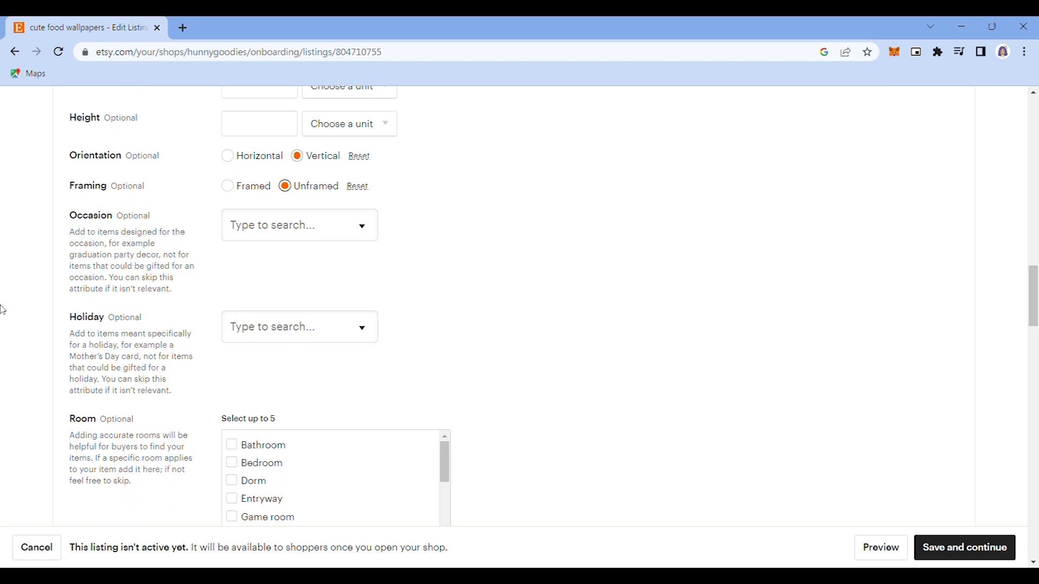
pyautogui.scroll(-1, 473, 344)
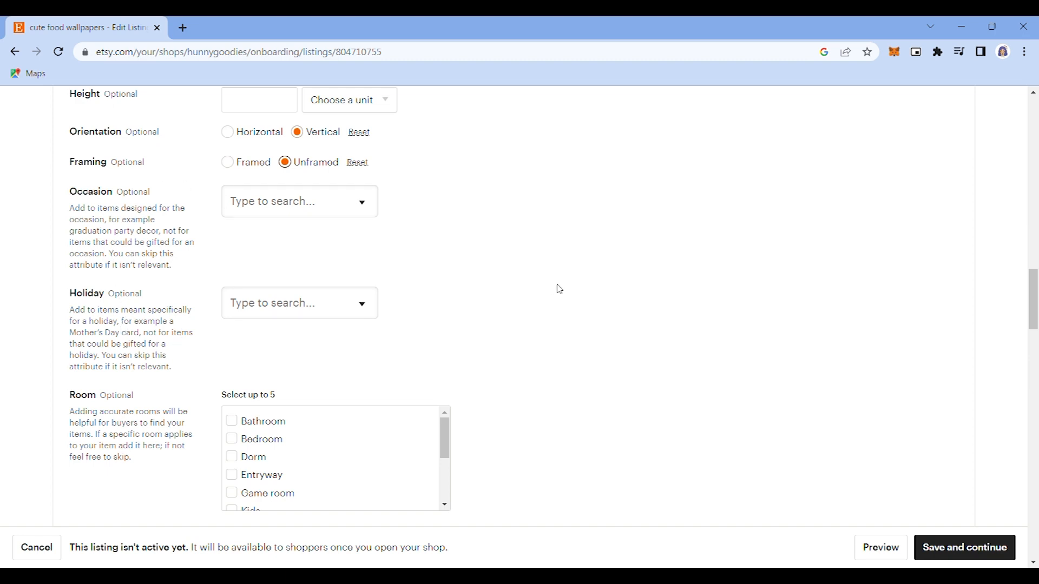
pyautogui.scroll(-3, 560, 289)
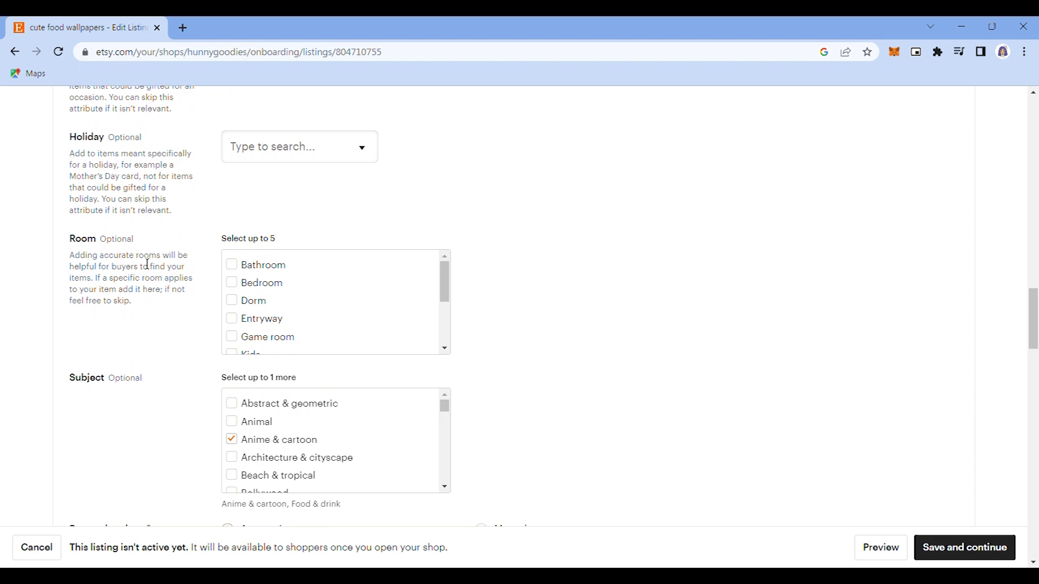
pyautogui.scroll(-1, 147, 264)
pyautogui.scroll(1, 147, 264)
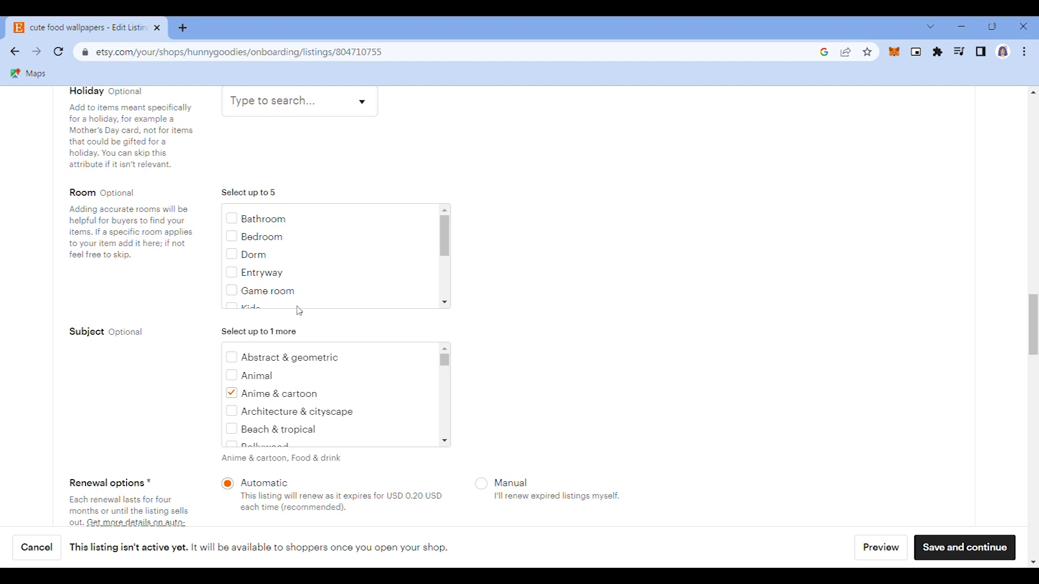
pyautogui.scroll(-1, 165, 255)
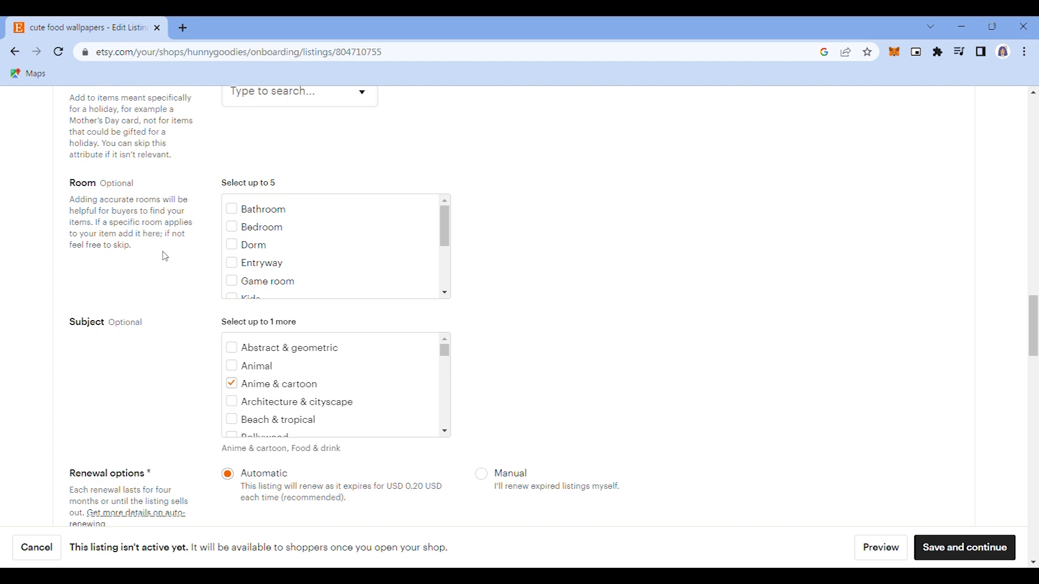
pyautogui.scroll(-3, 276, 266)
pyautogui.scroll(3, 278, 266)
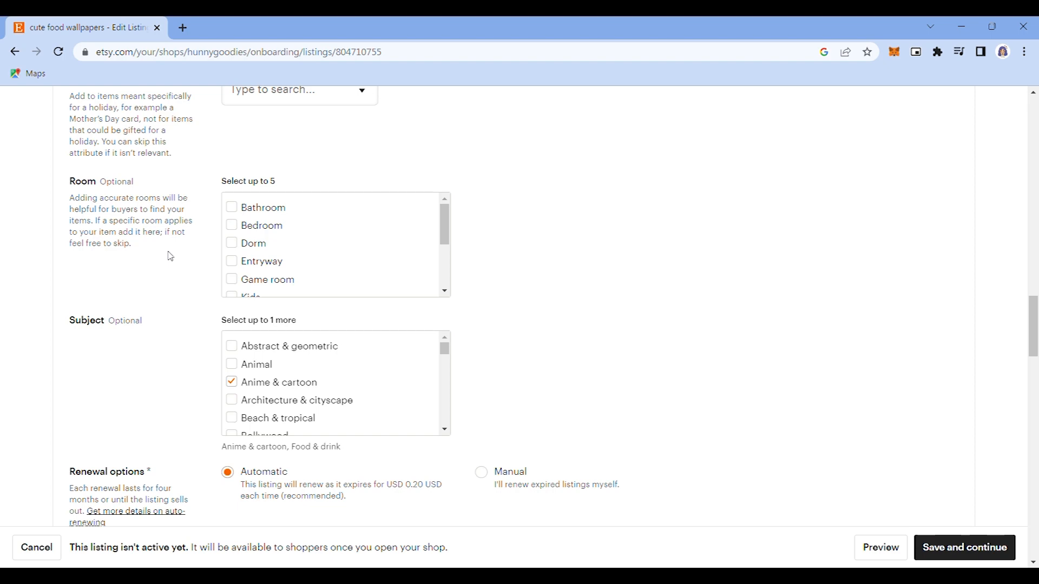
pyautogui.scroll(-3, 515, 321)
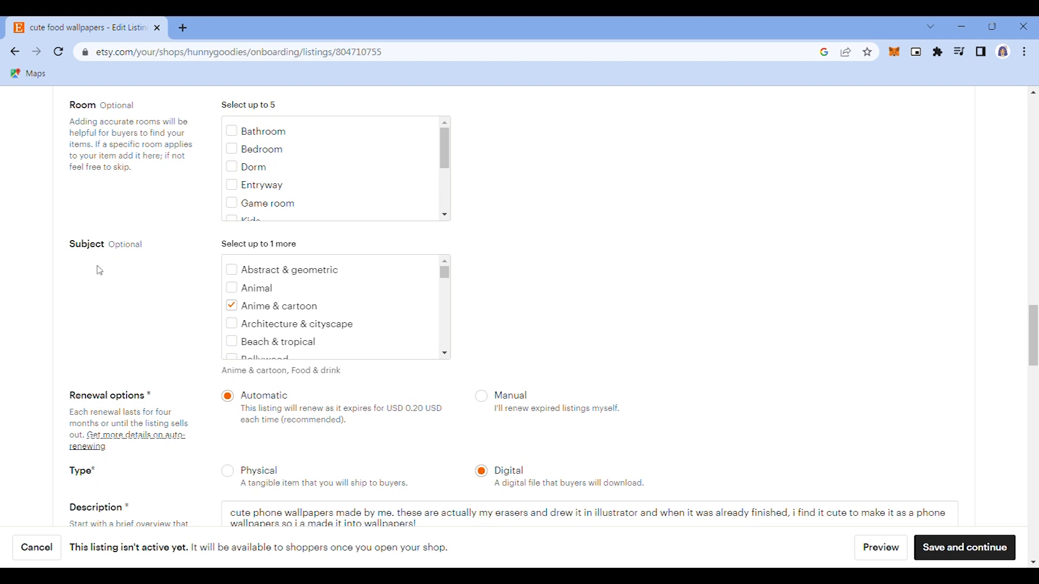
# Step: Look through the full list of subject choices for the listing, including the ones already selected
pyautogui.scroll(-1, 338, 303)
pyautogui.scroll(-1, 336, 302)
pyautogui.scroll(1, 336, 301)
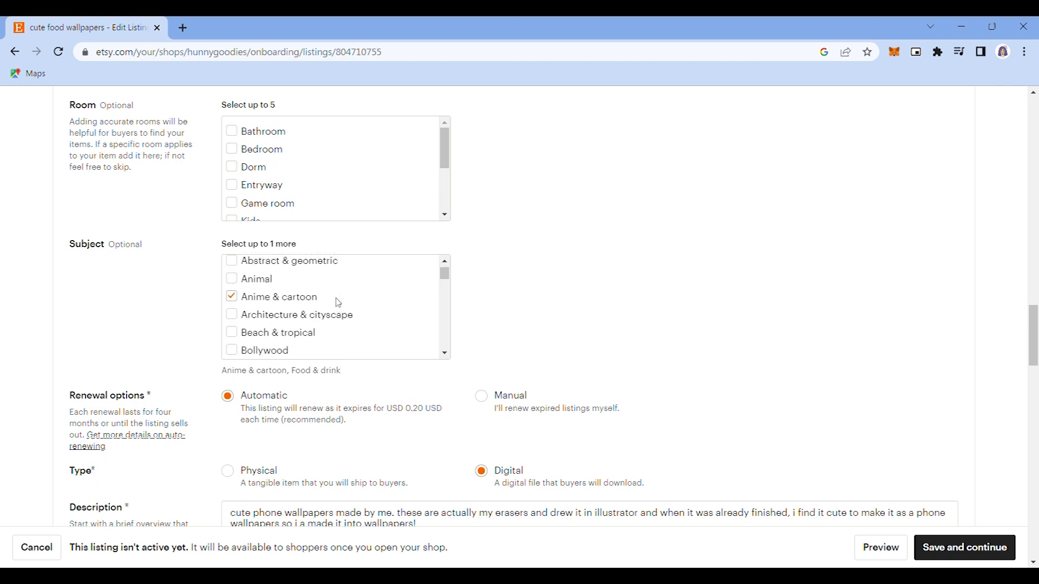
pyautogui.scroll(-2, 303, 308)
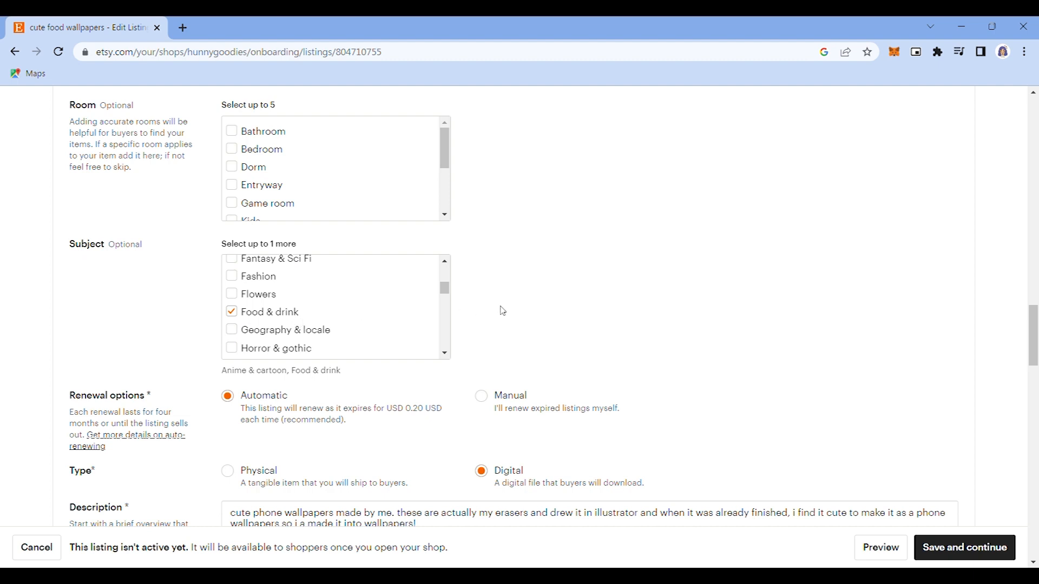
pyautogui.scroll(-4, 318, 323)
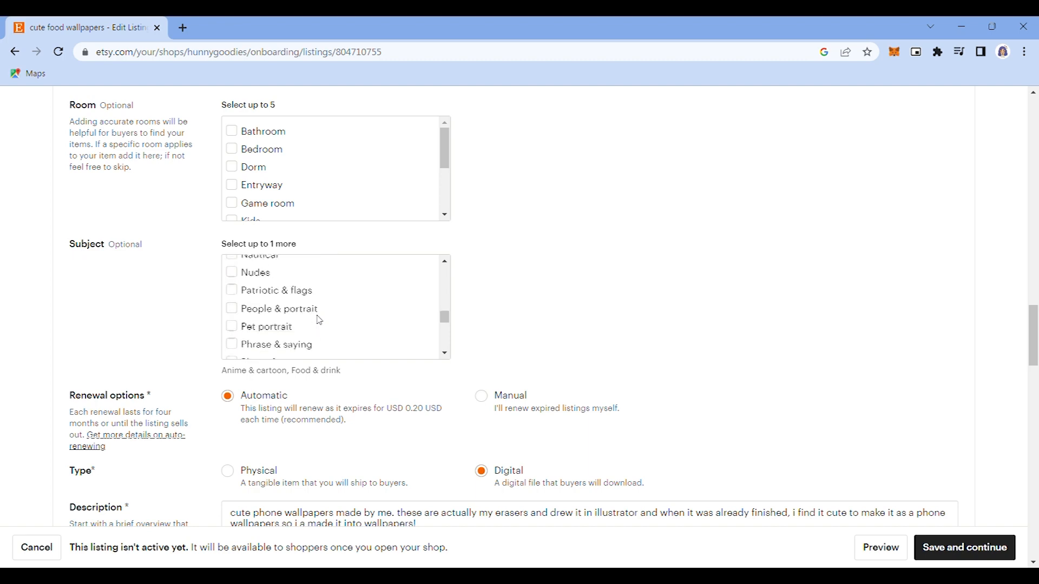
pyautogui.scroll(10, 319, 320)
pyautogui.scroll(2, 317, 319)
pyautogui.scroll(-2, 318, 319)
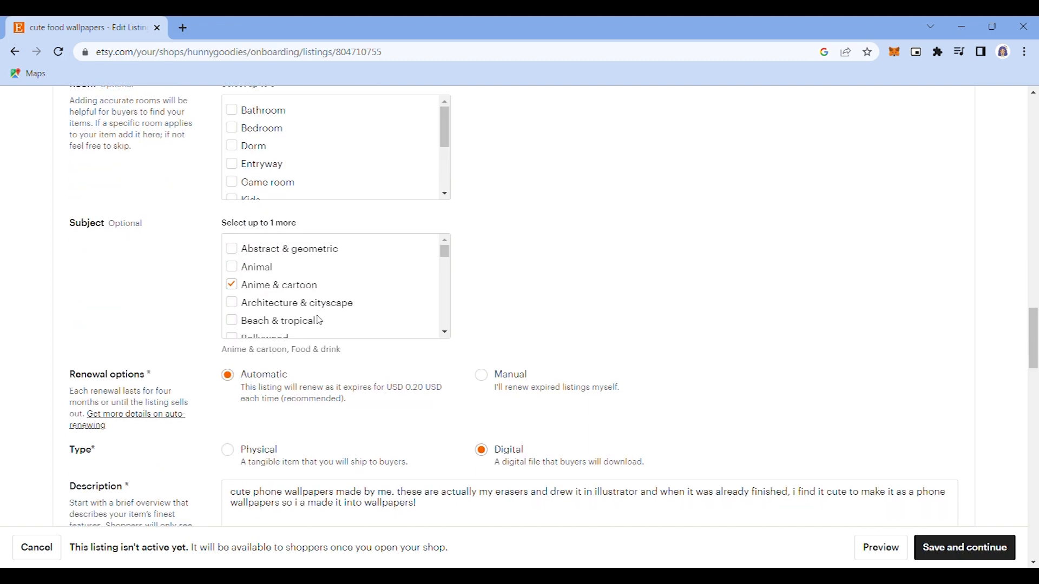
# Step: Set the listing's renewal option to Manual and keep Digital as its type
pyautogui.scroll(-1, 551, 325)
pyautogui.scroll(-1, 550, 324)
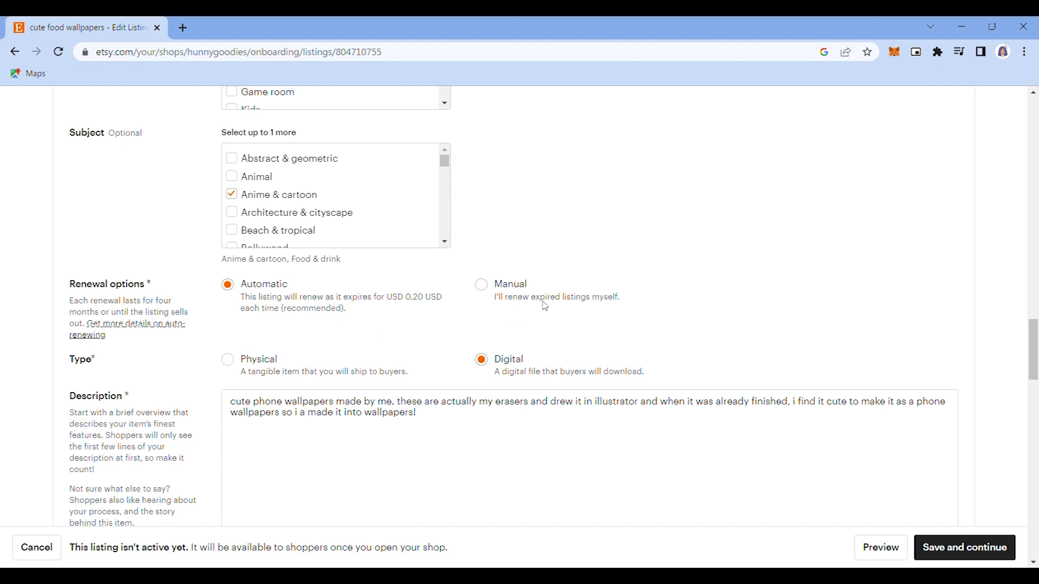
pyautogui.click(483, 292)
pyautogui.scroll(-1, 42, 278)
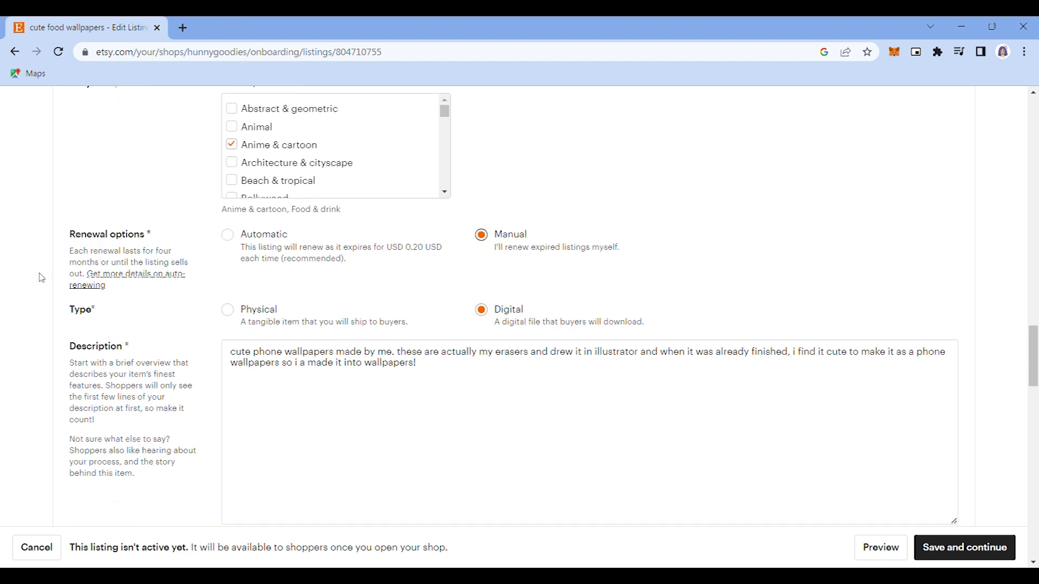
pyautogui.scroll(-1, 95, 322)
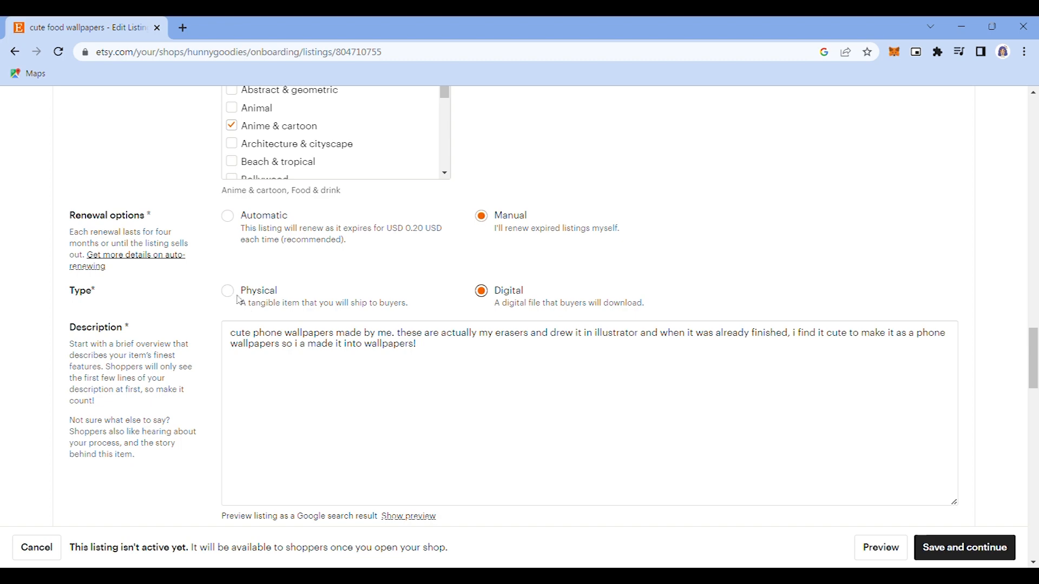
# Step: Cut the entire text out of the listing's description and paste the same text back in
pyautogui.scroll(-1, 413, 275)
pyautogui.scroll(-1, 419, 279)
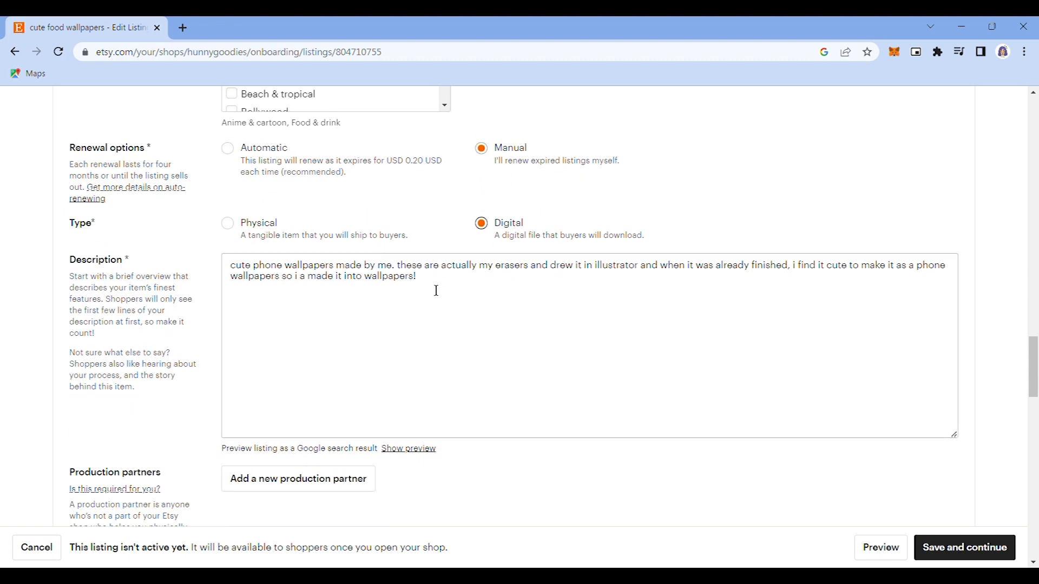
pyautogui.moveTo(438, 289); pyautogui.dragTo(239, 279)
pyautogui.hotkey('ctrl', 'c')
pyautogui.press('BackSpace')
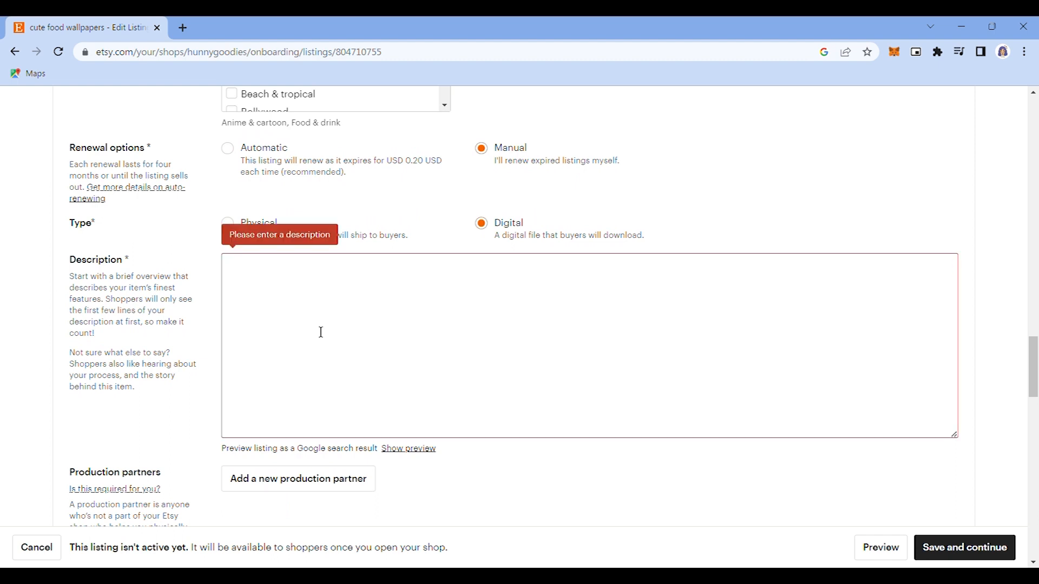
pyautogui.click(122, 198)
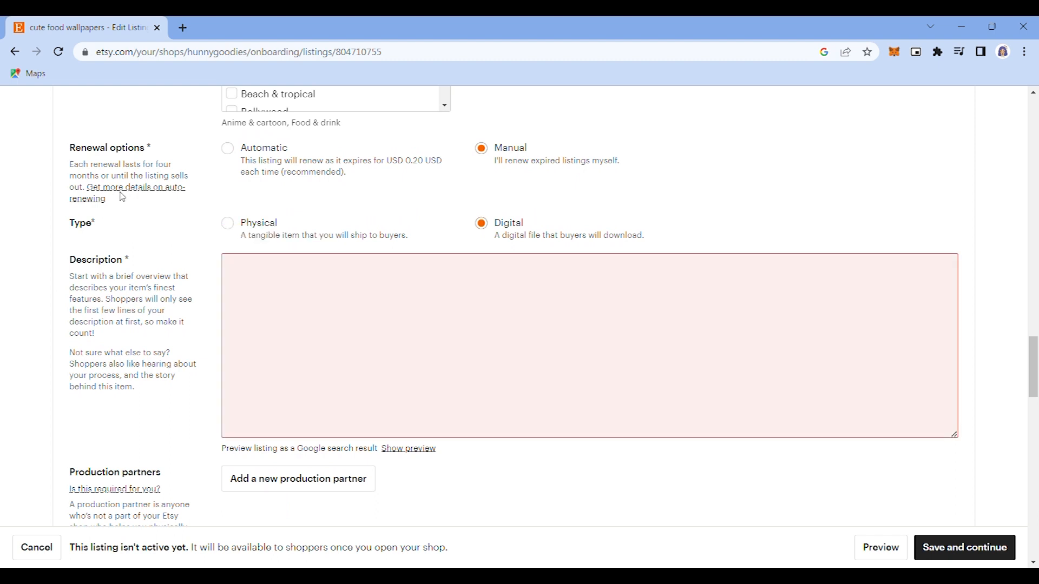
pyautogui.click(279, 286)
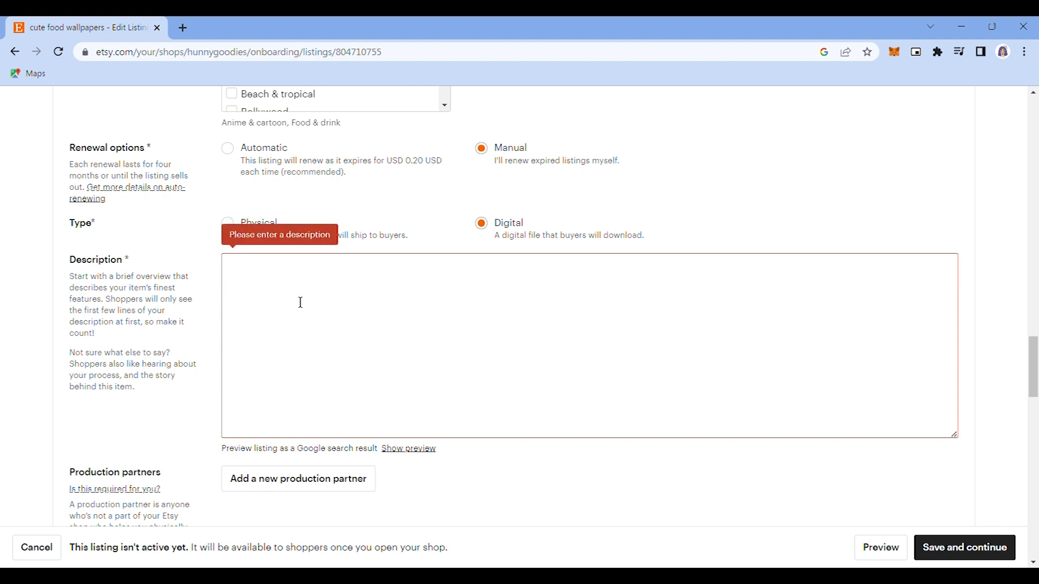
pyautogui.hotkey('ctrl', 'v')
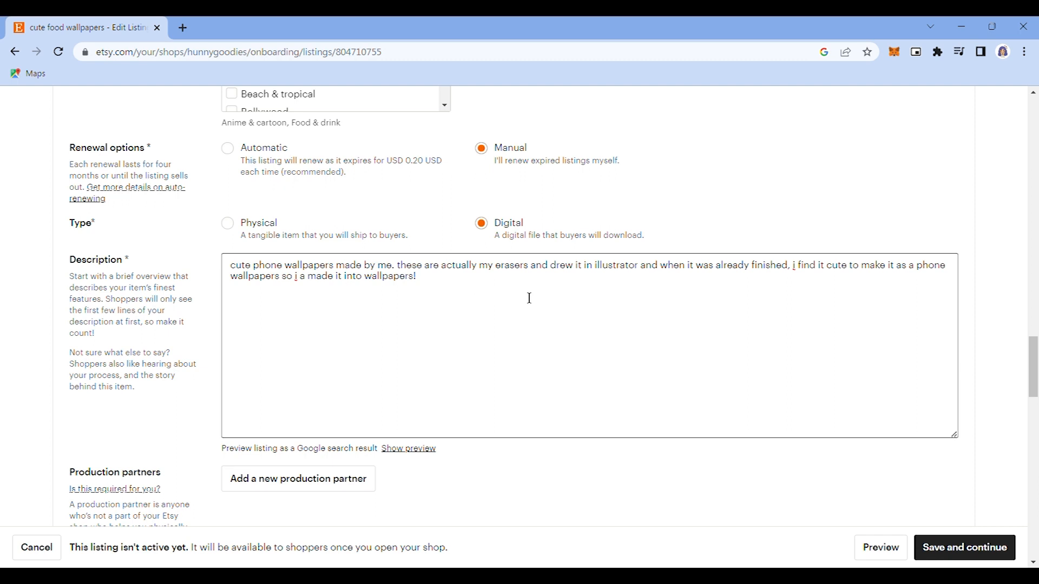
# Step: Correct the end of the description so that it reads "so I made it into wallpapers!"
pyautogui.click(313, 289)
pyautogui.press('BackSpace')
pyautogui.press('BackSpace')
pyautogui.press('BackSpace')
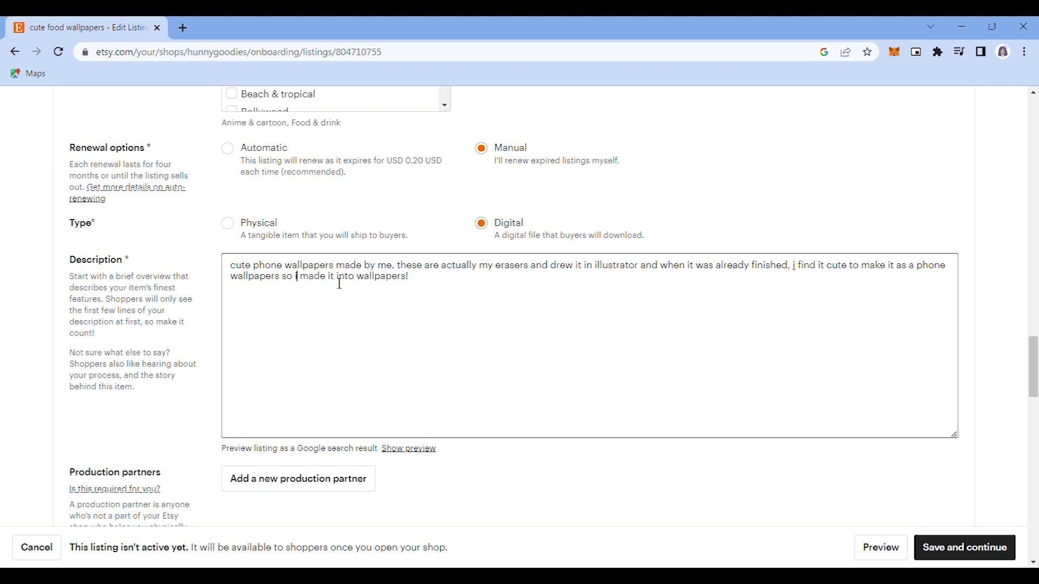
pyautogui.write('I')
# Step: Examine the listing's production partners, section, tags, materials and price fields
pyautogui.scroll(-4, 456, 294)
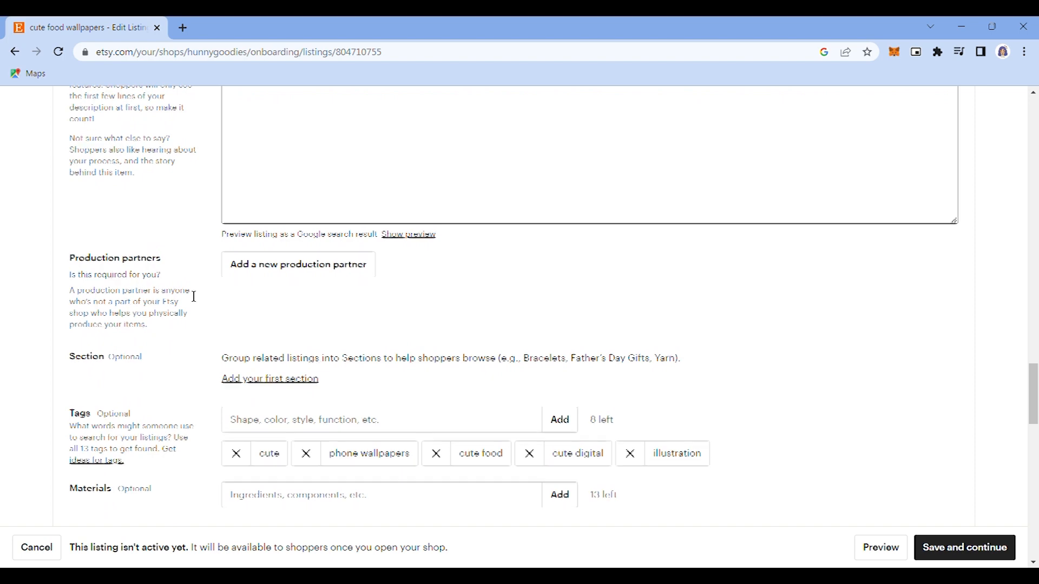
pyautogui.scroll(-1, 230, 286)
pyautogui.scroll(-1, 336, 271)
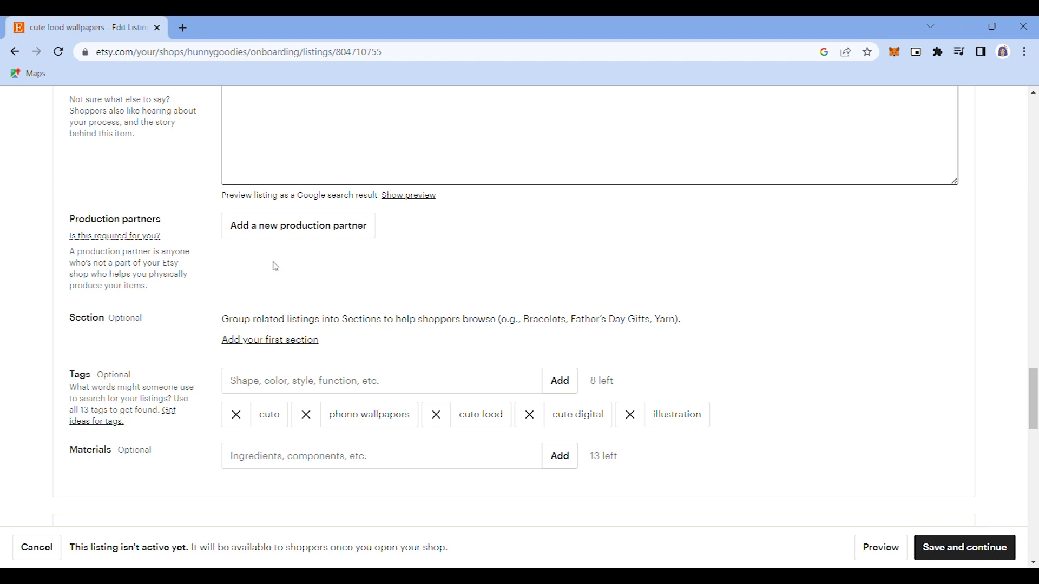
pyautogui.scroll(-1, 368, 271)
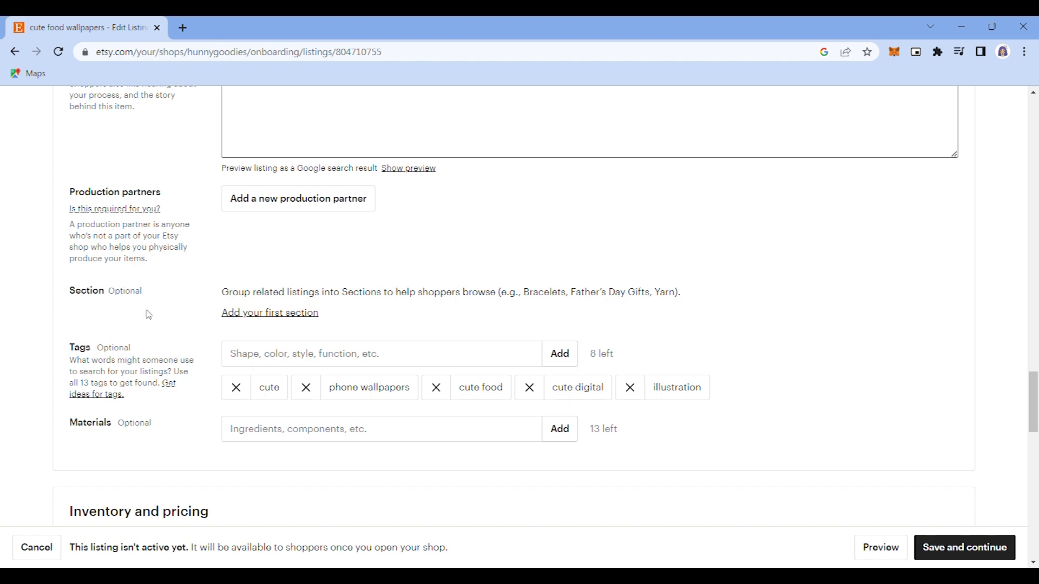
pyautogui.scroll(-1, 173, 301)
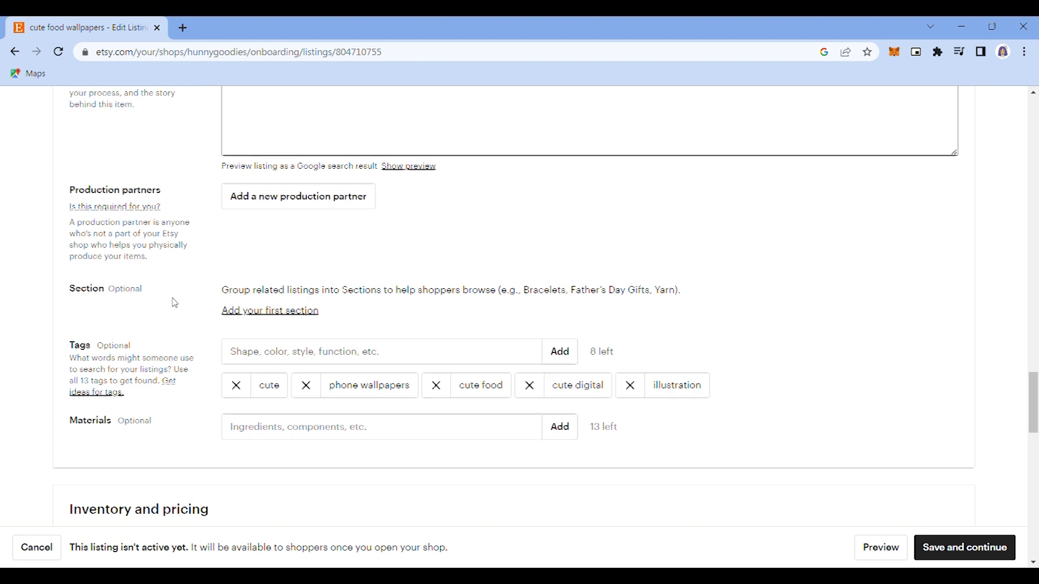
pyautogui.scroll(-1, 175, 303)
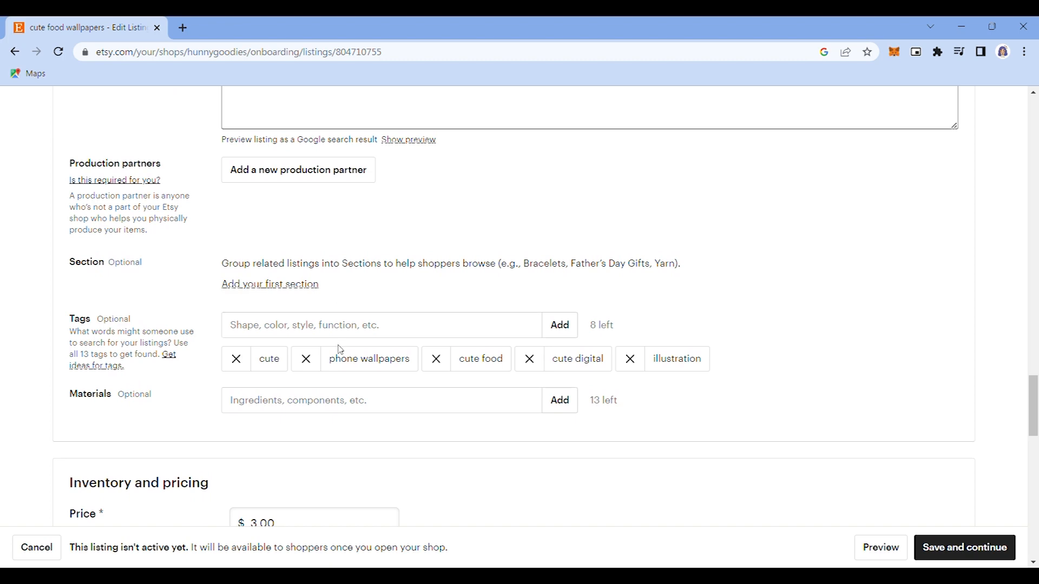
pyautogui.scroll(-1, 258, 404)
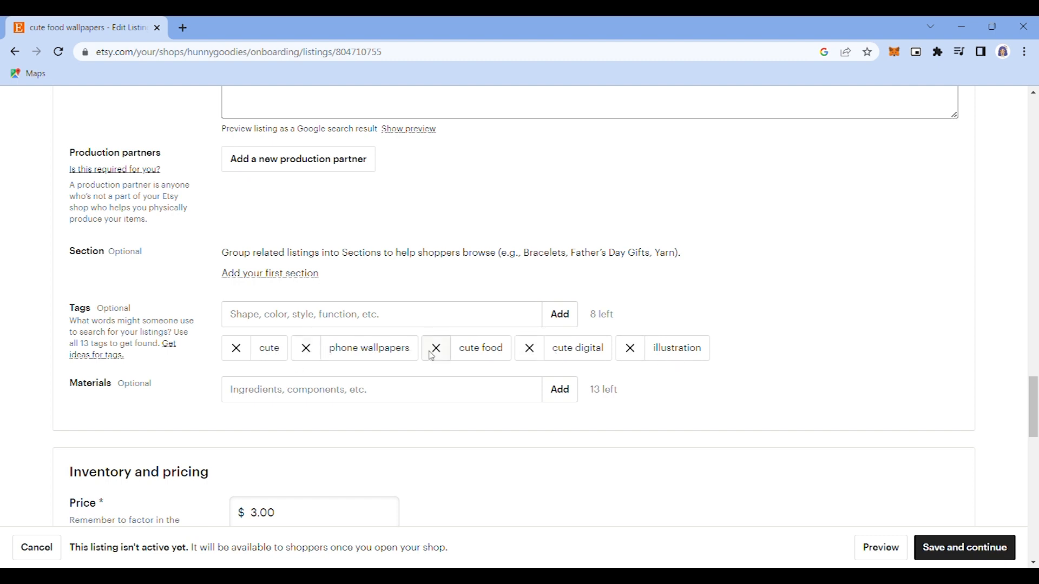
pyautogui.scroll(-2, 387, 394)
pyautogui.scroll(-2, 386, 395)
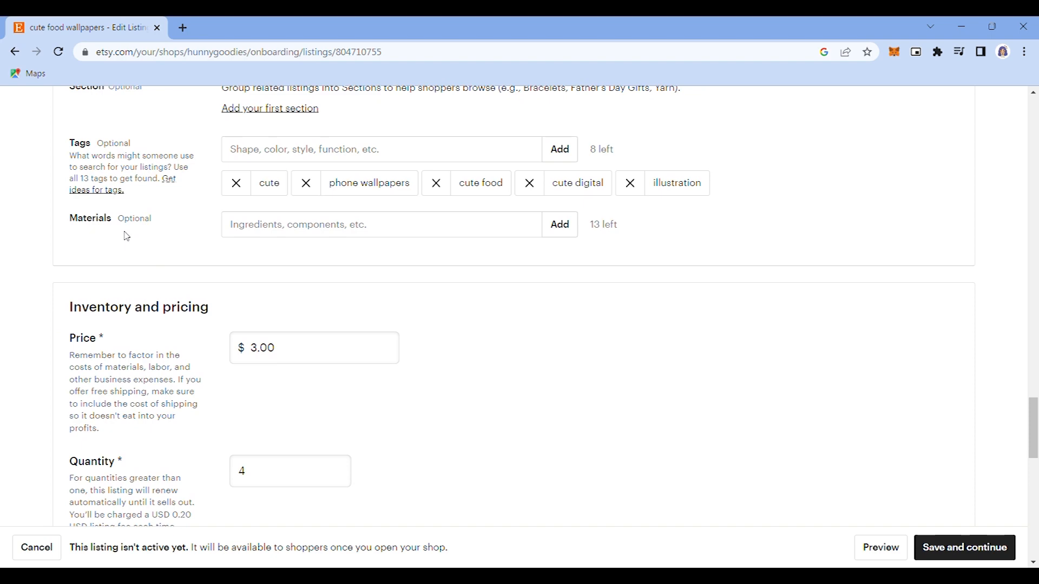
pyautogui.scroll(-3, 460, 358)
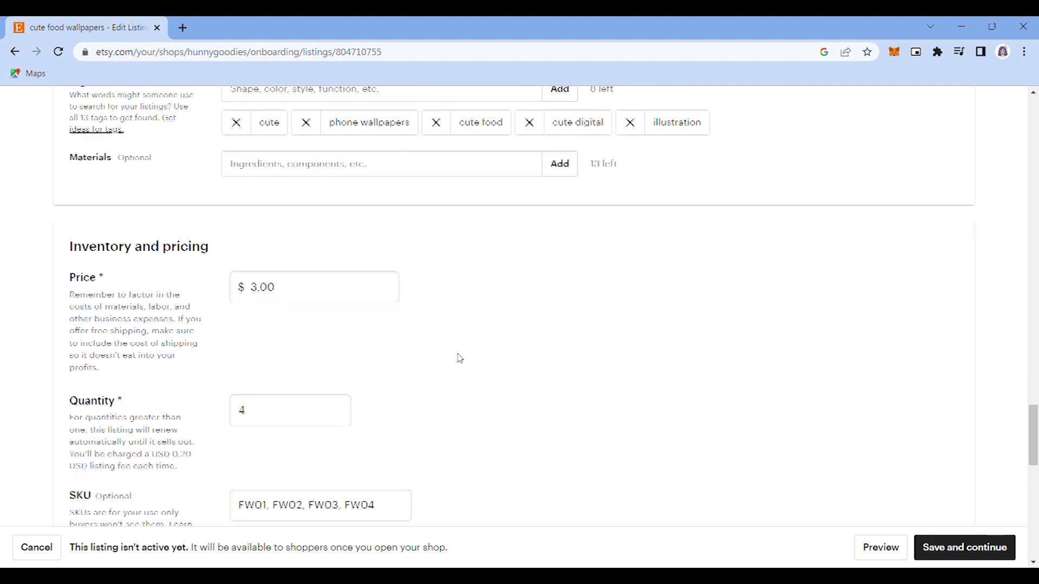
pyautogui.scroll(-1, 459, 358)
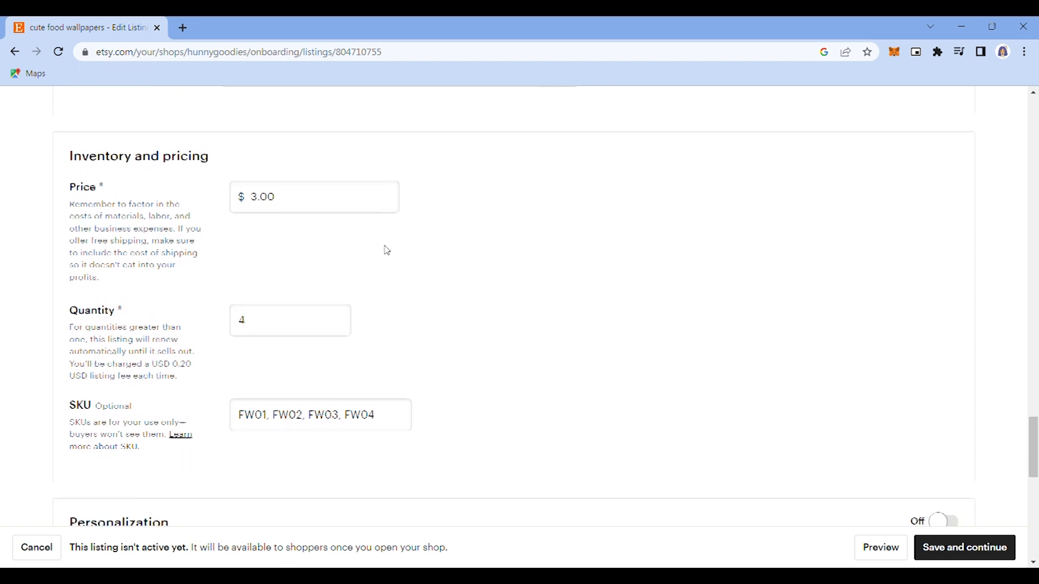
# Step: Set the listing's quantity to 10 in the inventory and pricing section
pyautogui.scroll(-1, 385, 248)
pyautogui.click(268, 289)
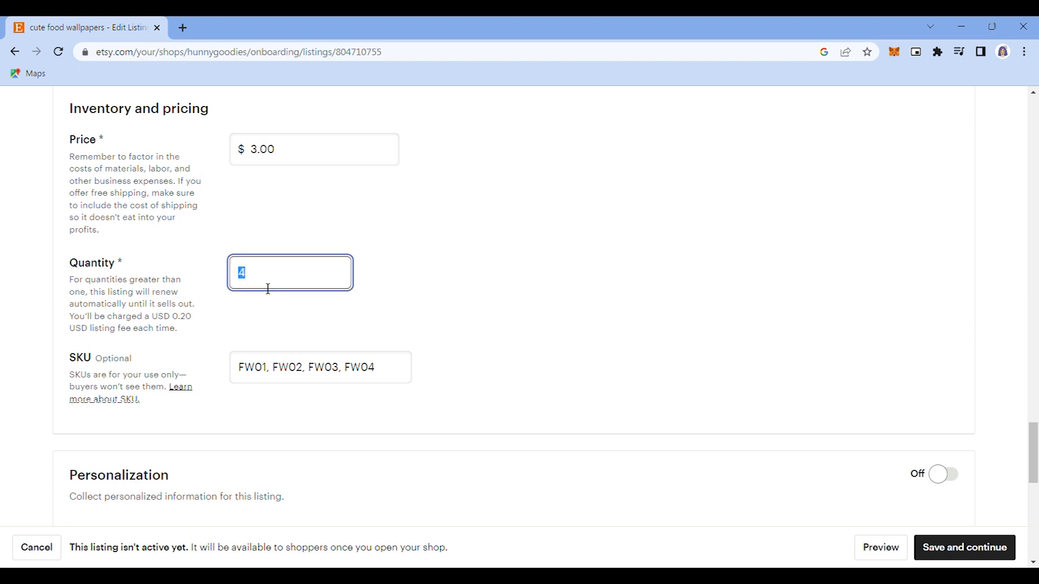
pyautogui.press('BackSpace')
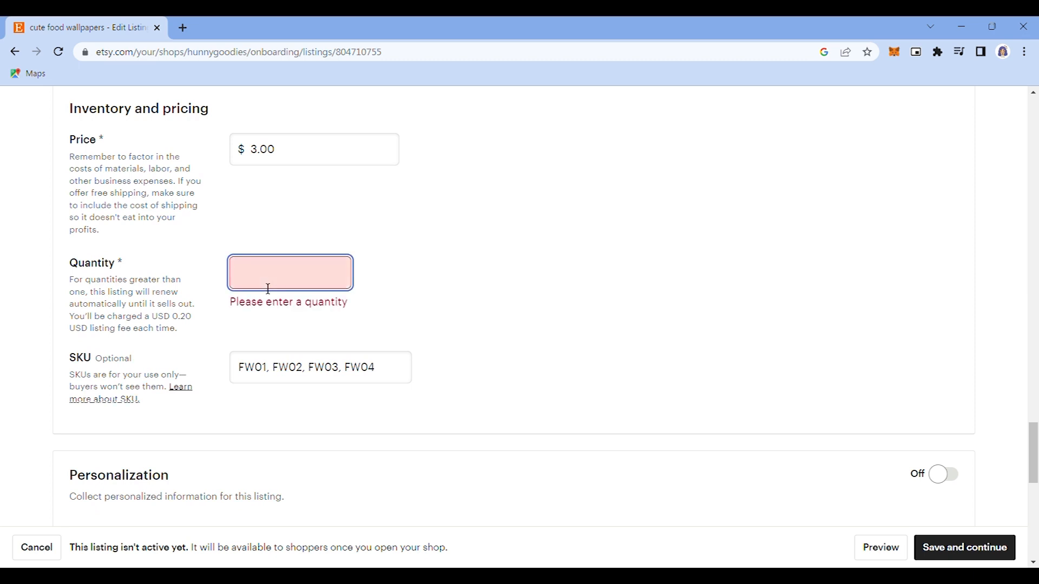
pyautogui.write('10')
pyautogui.click(433, 293)
# Step: Clear all the codes from the listing's optional SKU field so it is left empty
pyautogui.scroll(-1, 563, 340)
pyautogui.moveTo(401, 327); pyautogui.dragTo(234, 331)
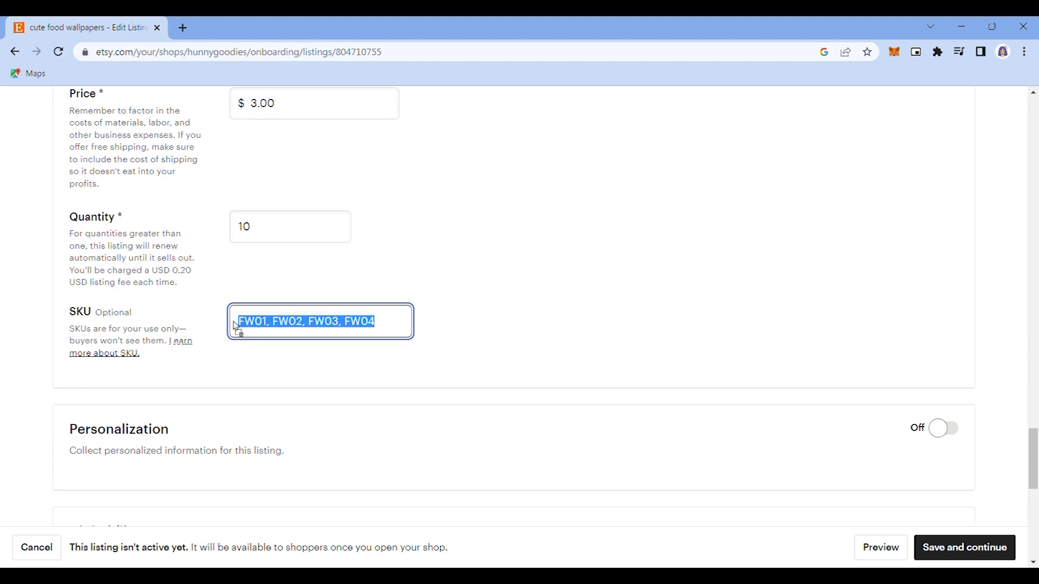
pyautogui.press('BackSpace')
pyautogui.click(608, 317)
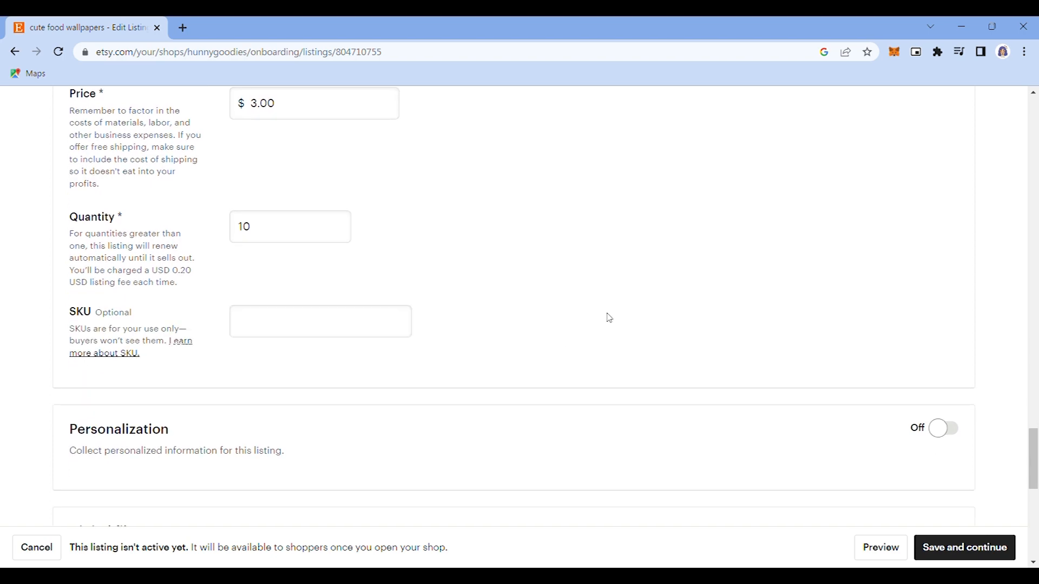
# Step: Examine the listing's personalization setting, uploaded digital files, and returns and exchanges policy
pyautogui.scroll(-3, 424, 475)
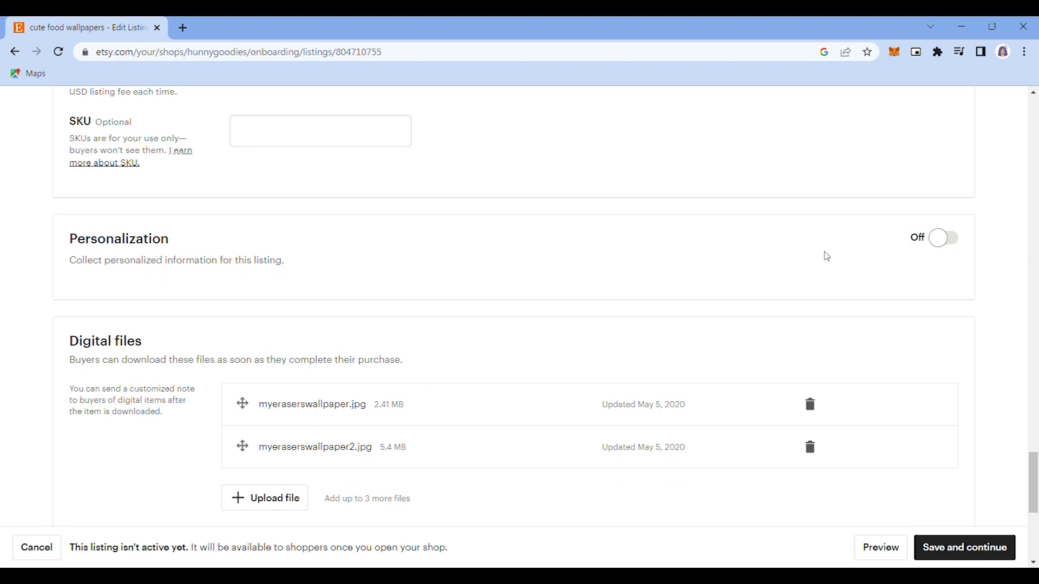
pyautogui.scroll(-2, 611, 250)
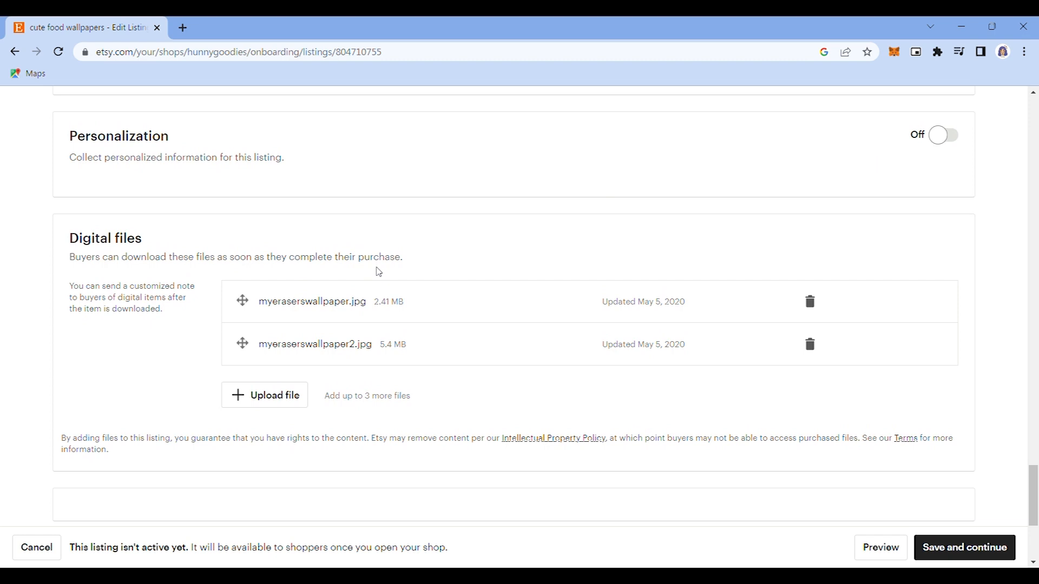
pyautogui.scroll(-1, 379, 273)
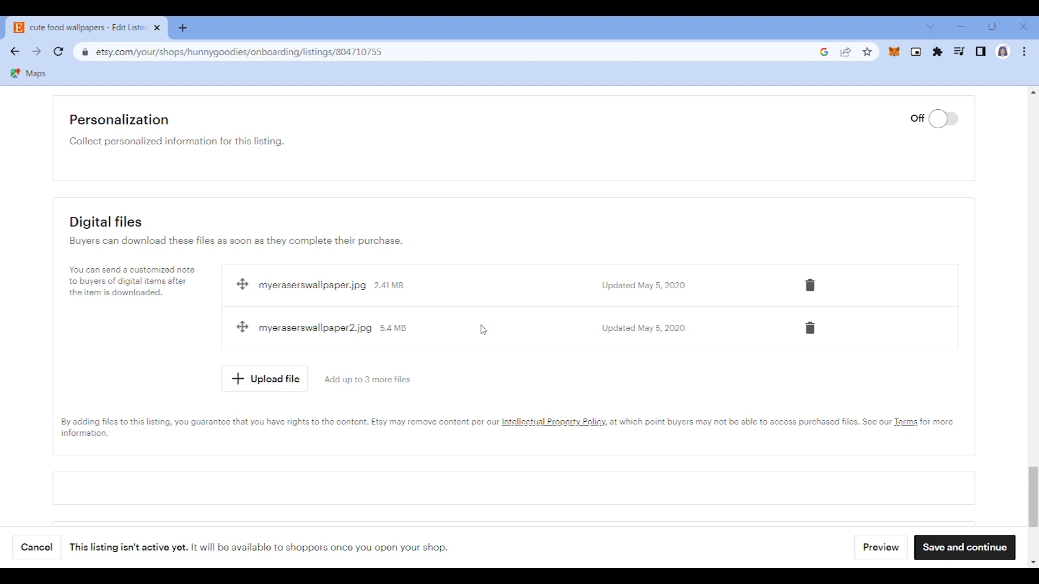
pyautogui.scroll(-3, 448, 327)
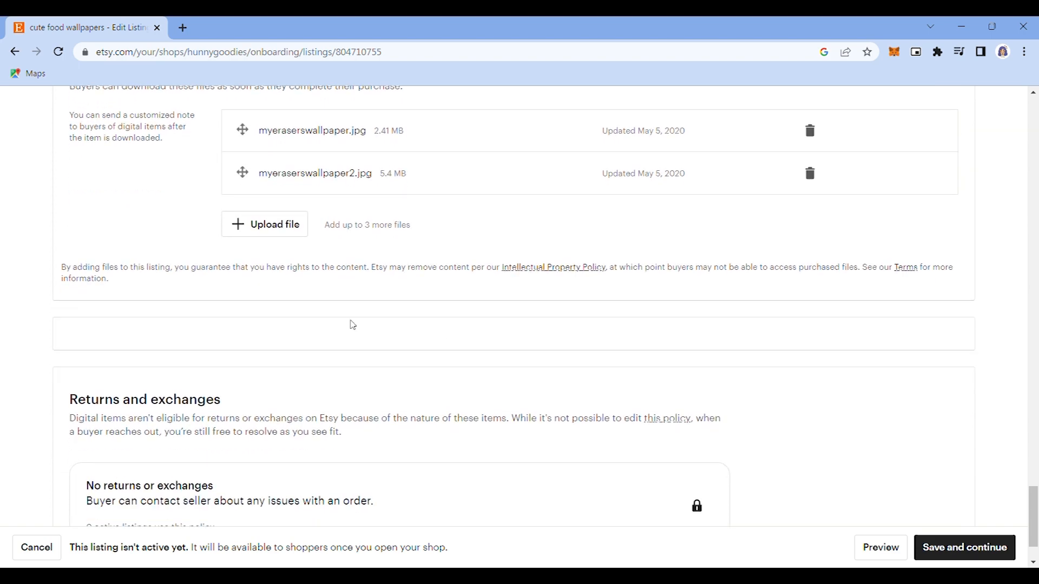
pyautogui.scroll(-2, 353, 325)
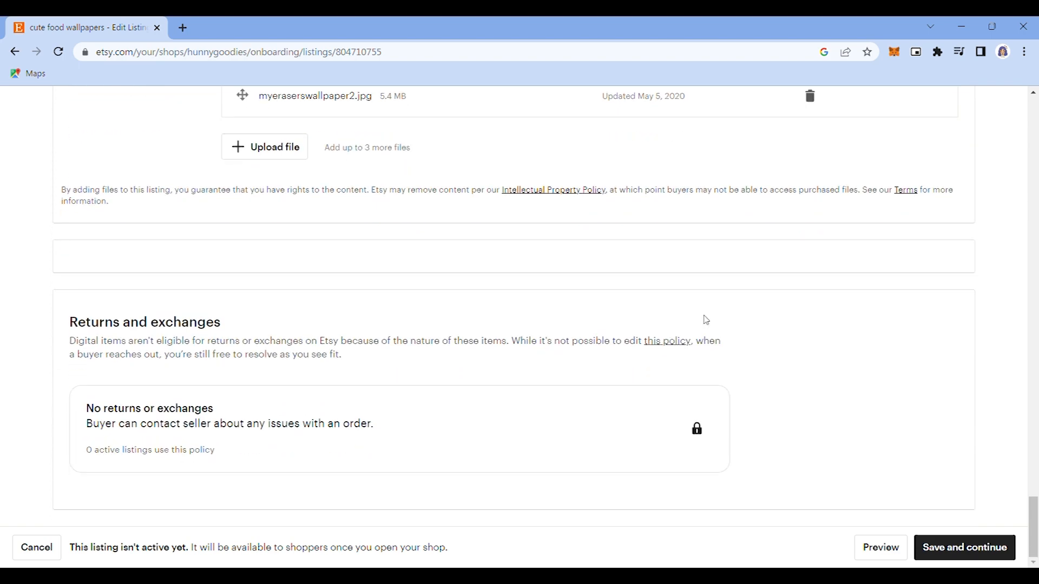
pyautogui.scroll(1, 637, 336)
pyautogui.scroll(3, 636, 336)
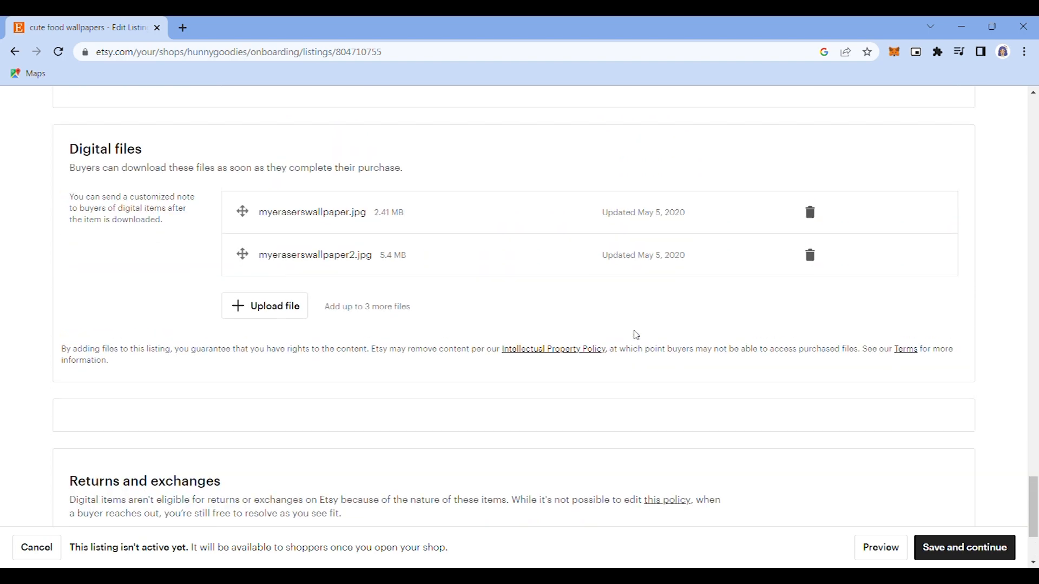
pyautogui.scroll(-3, 395, 282)
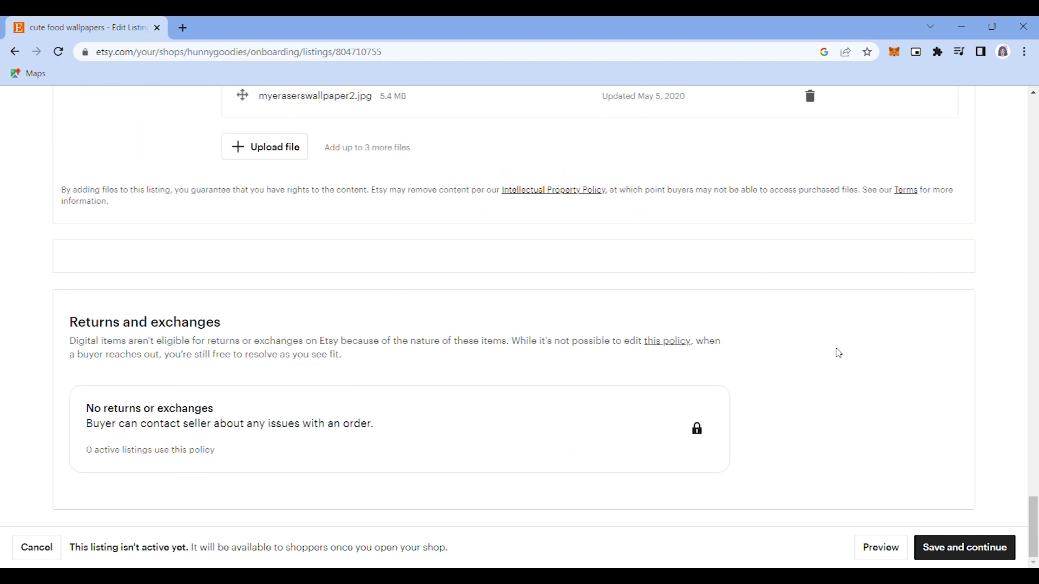
# Step: Review the remaining listing sections once more, then save the listing and continue with the shop setup
pyautogui.scroll(3, 839, 352)
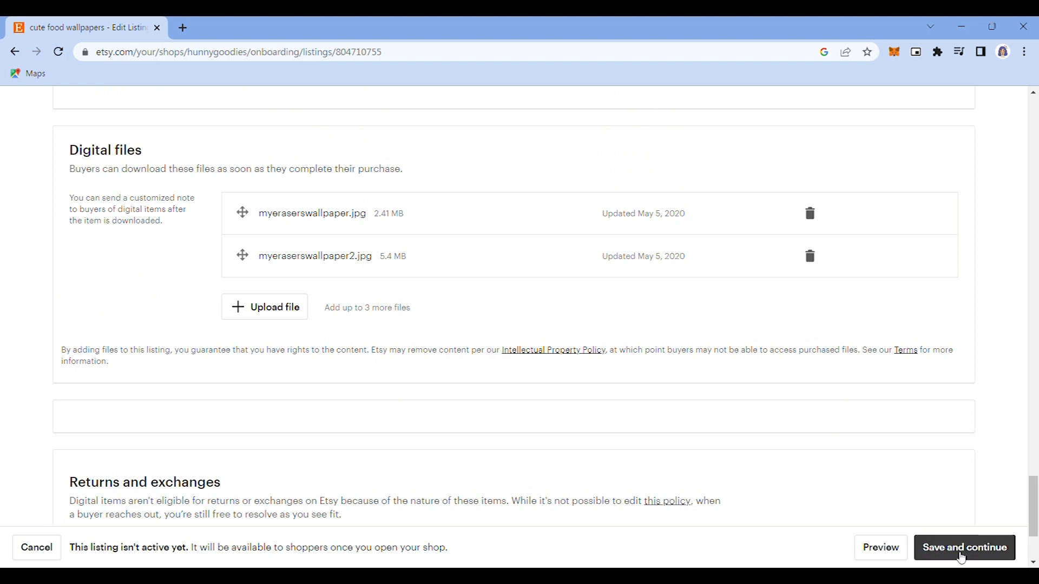
pyautogui.scroll(9, 352, 353)
pyautogui.scroll(-12, 355, 354)
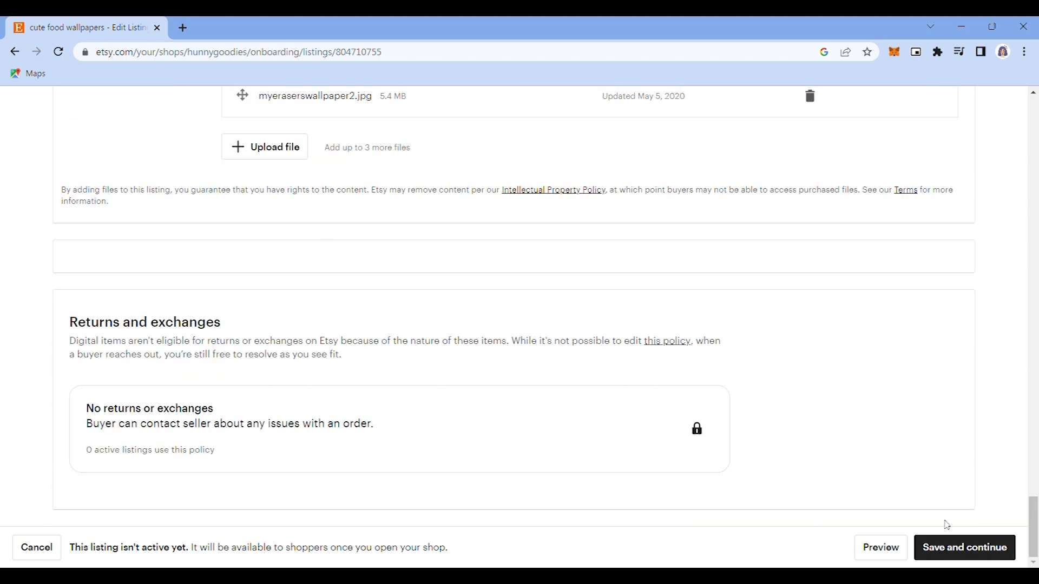
pyautogui.click(965, 560)
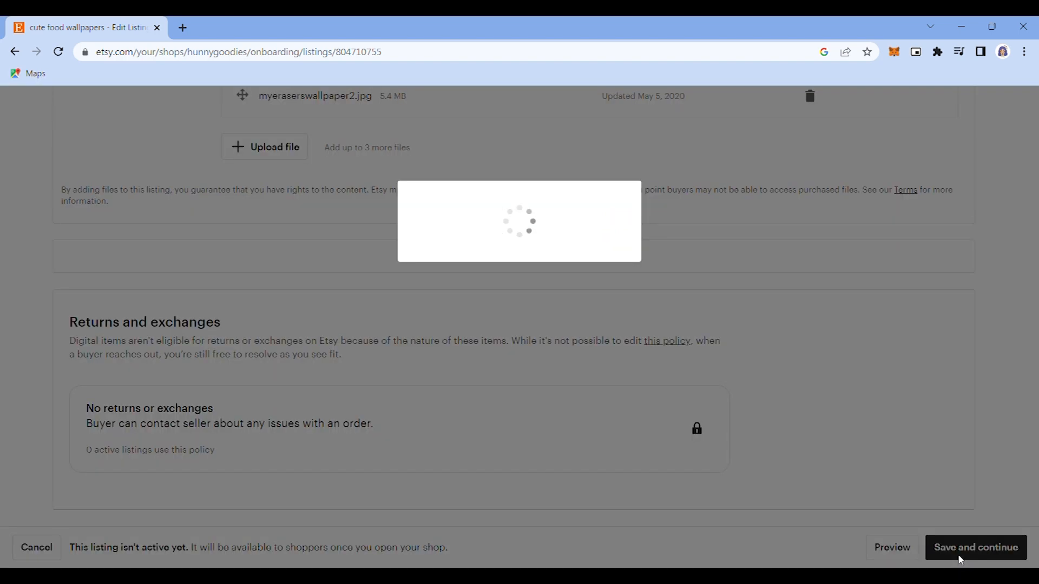